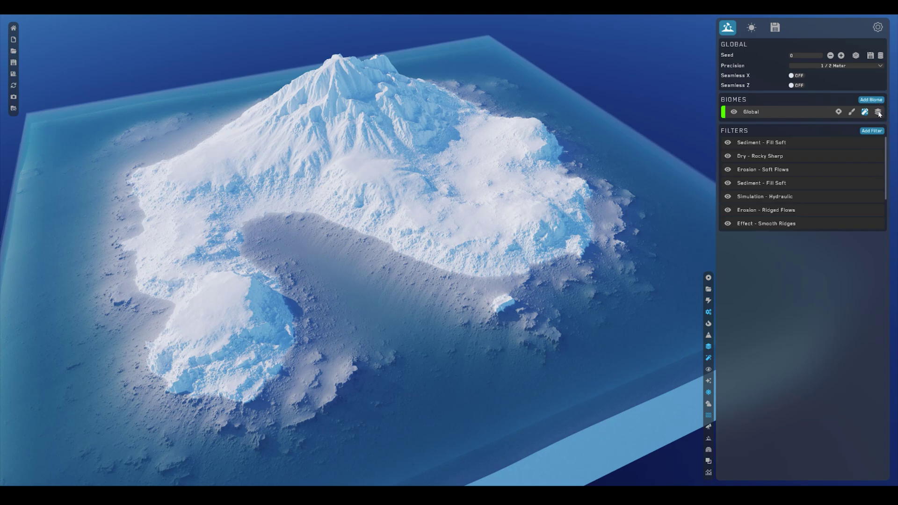
# Step: Add a new material to the Global biome and eyedrop a tan colour (#FFAC9951) for it
pyautogui.click(878, 113)
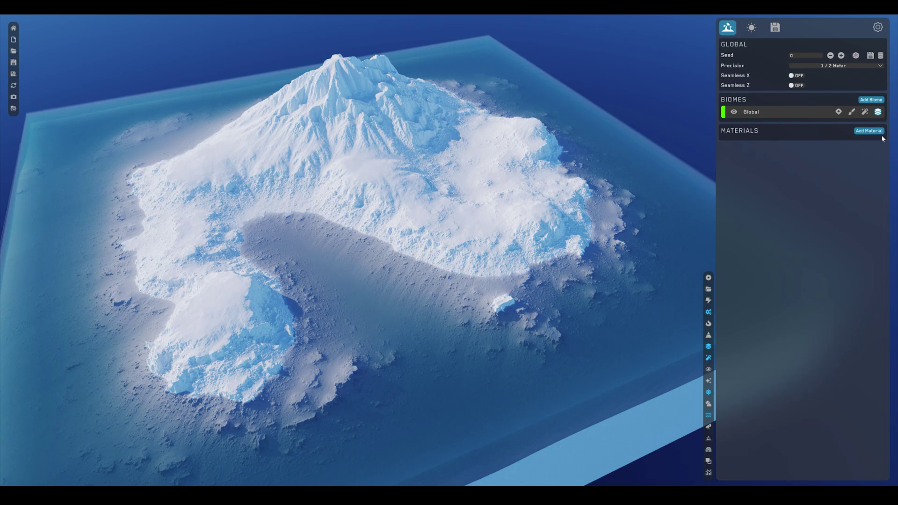
pyautogui.click(879, 133)
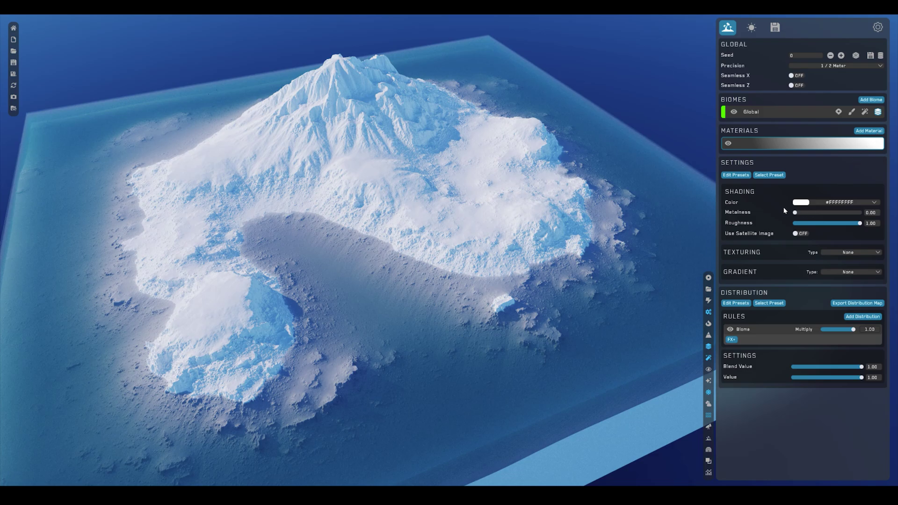
pyautogui.click(799, 203)
pyautogui.click(814, 236)
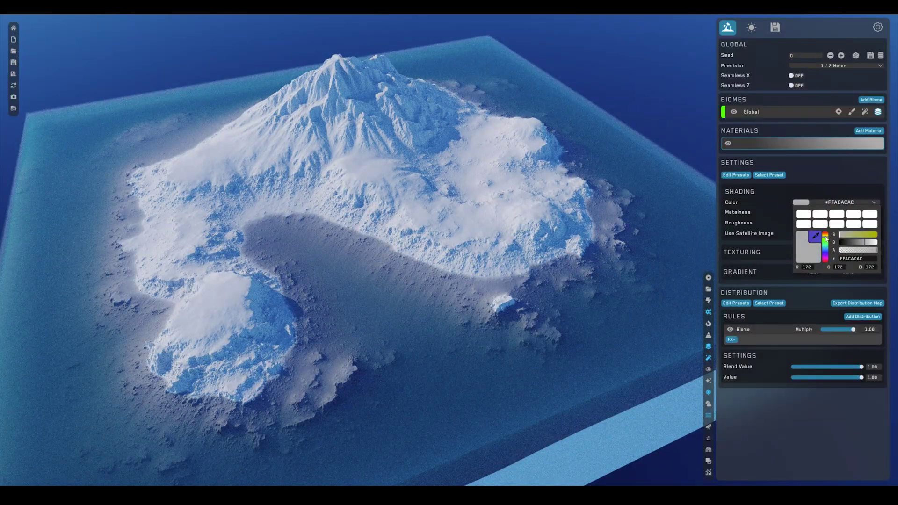
pyautogui.click(511, 215)
pyautogui.click(770, 270)
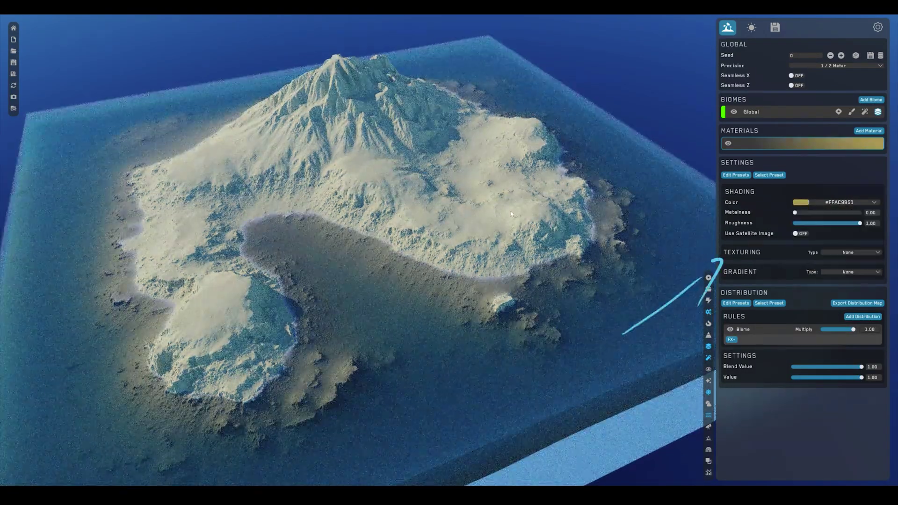
# Step: Set texturing to Textures and load the peip3_2K_Albedo soil image from soil_dirt_peip30
pyautogui.click(848, 253)
pyautogui.click(848, 271)
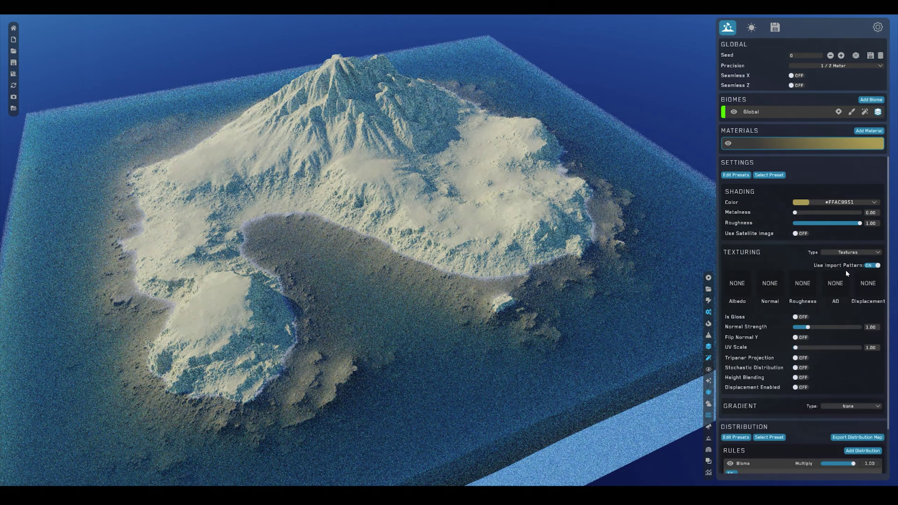
pyautogui.click(730, 281)
pyautogui.click(107, 87)
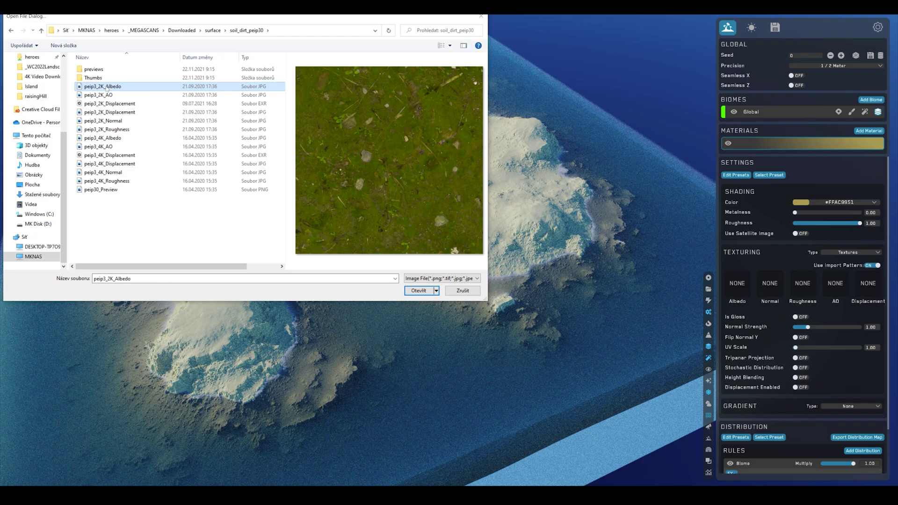
pyautogui.doubleClick(107, 87)
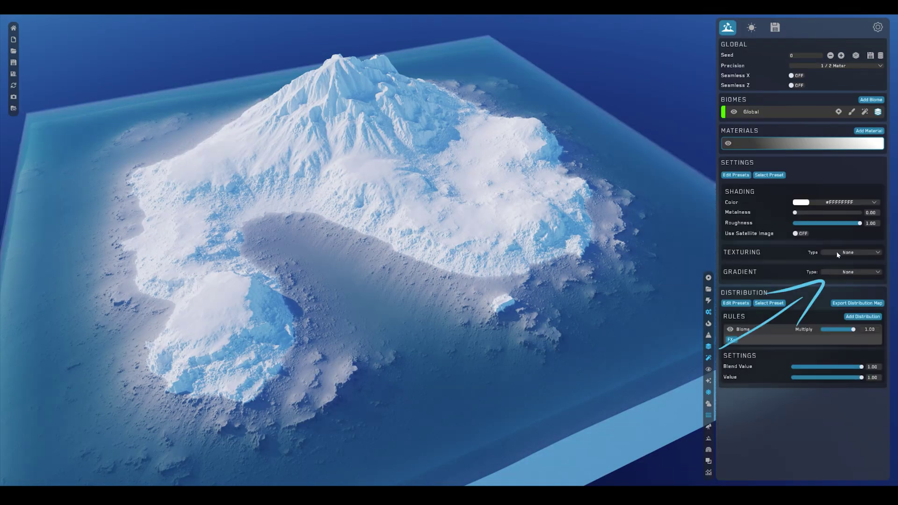
# Step: Switch the gradient to Custom and sample blue-teal colours from the island reference photo
pyautogui.click(851, 272)
pyautogui.click(834, 298)
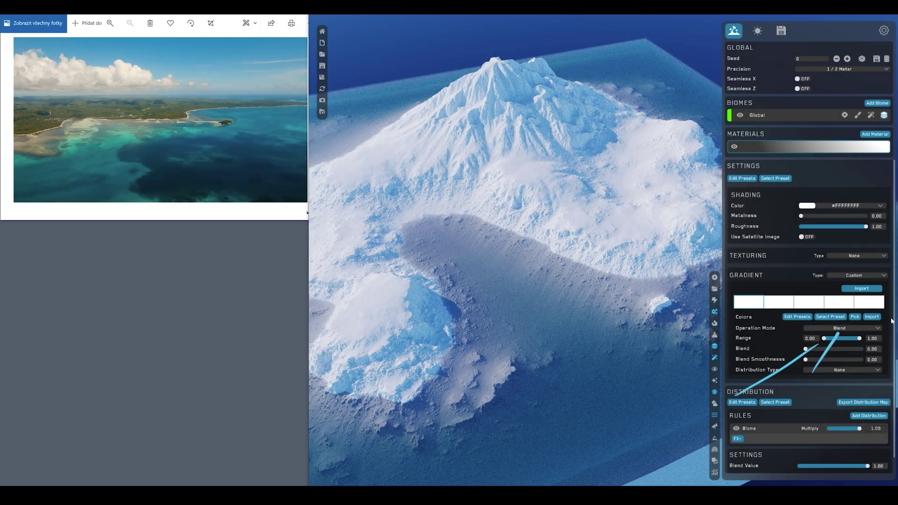
pyautogui.click(855, 317)
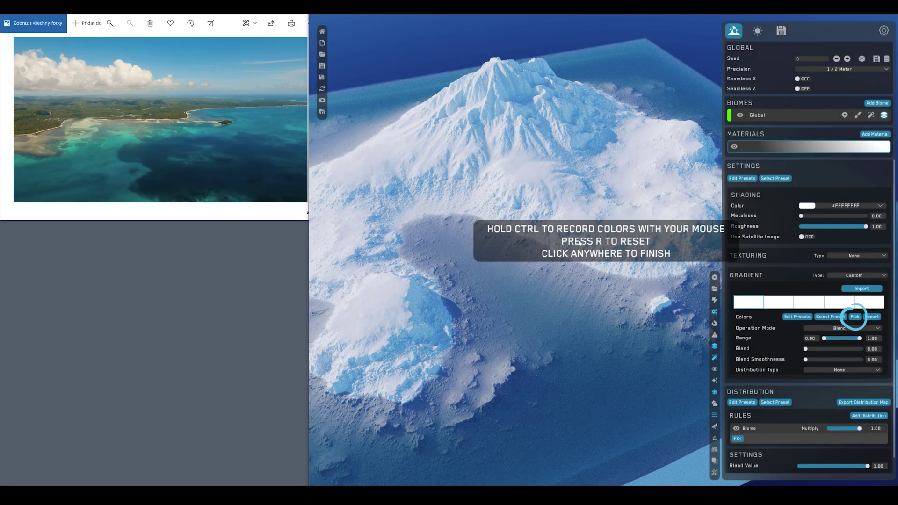
pyautogui.press('ctrl')
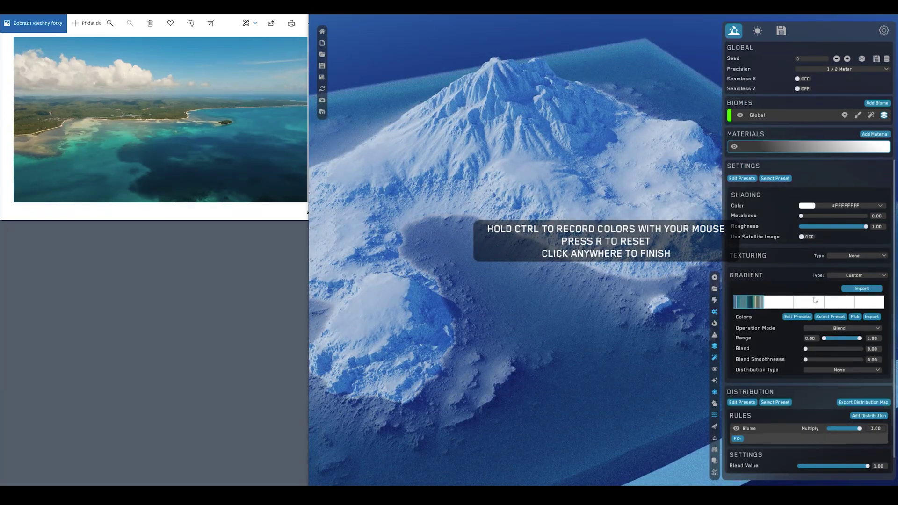
pyautogui.click(746, 301)
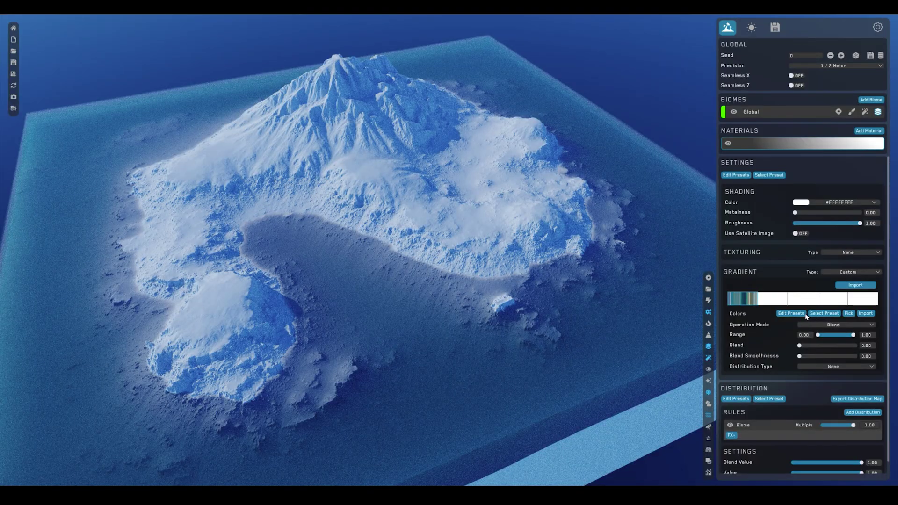
# Step: Try the Mountainlake preset, then put a brownish Rock_03 preset in the first gradient slot
pyautogui.click(823, 313)
pyautogui.moveTo(803, 329)
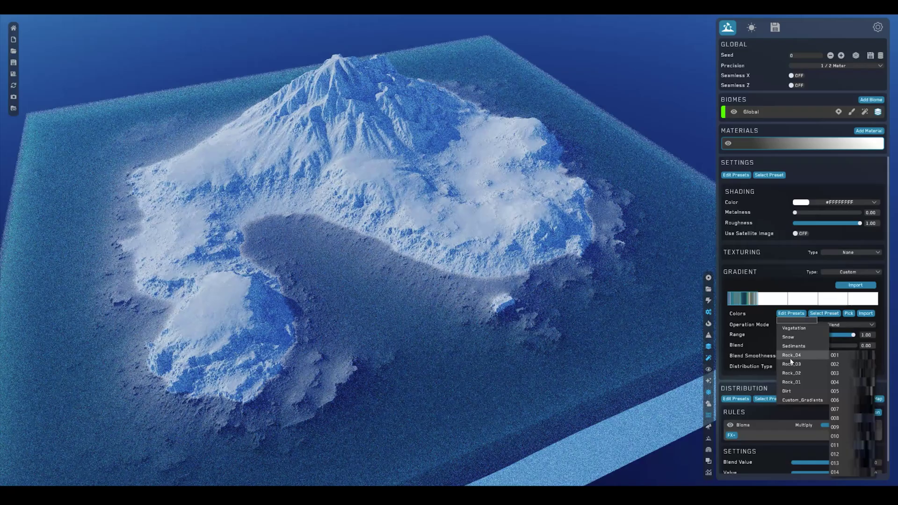
pyautogui.moveTo(738, 346)
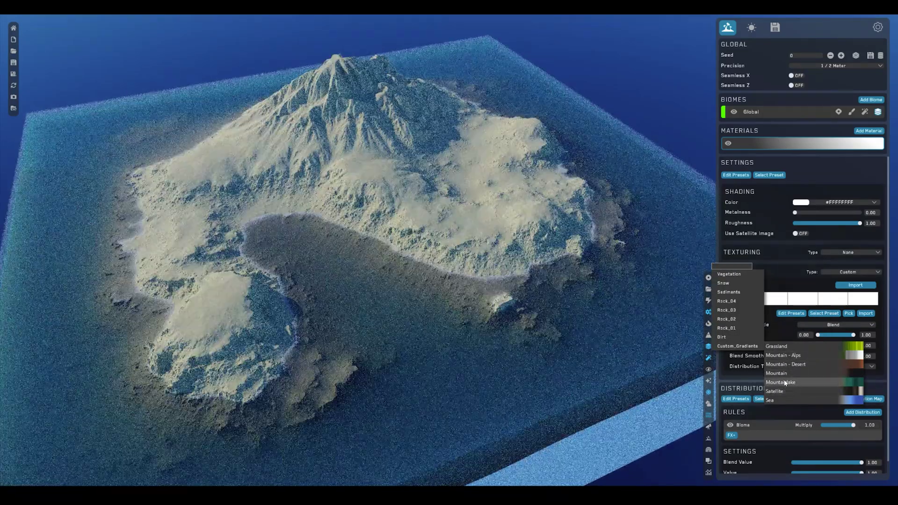
pyautogui.click(784, 383)
pyautogui.click(781, 316)
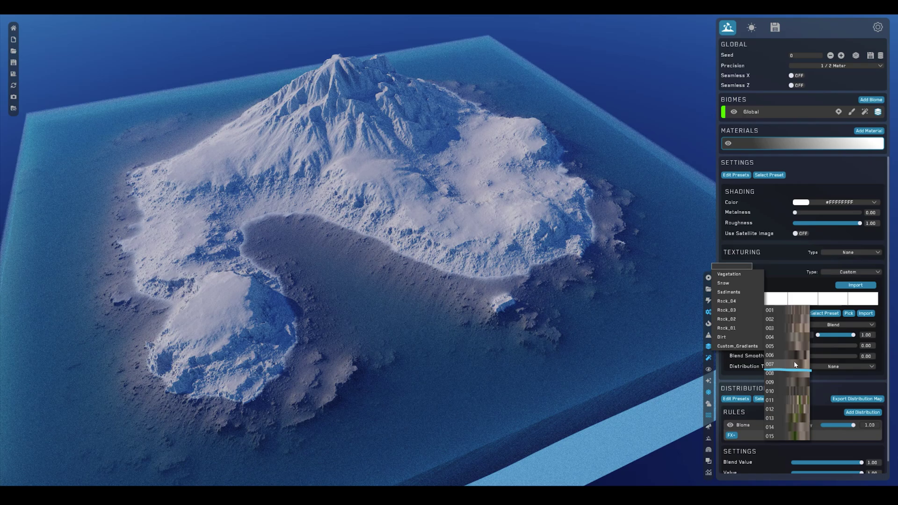
pyautogui.click(795, 363)
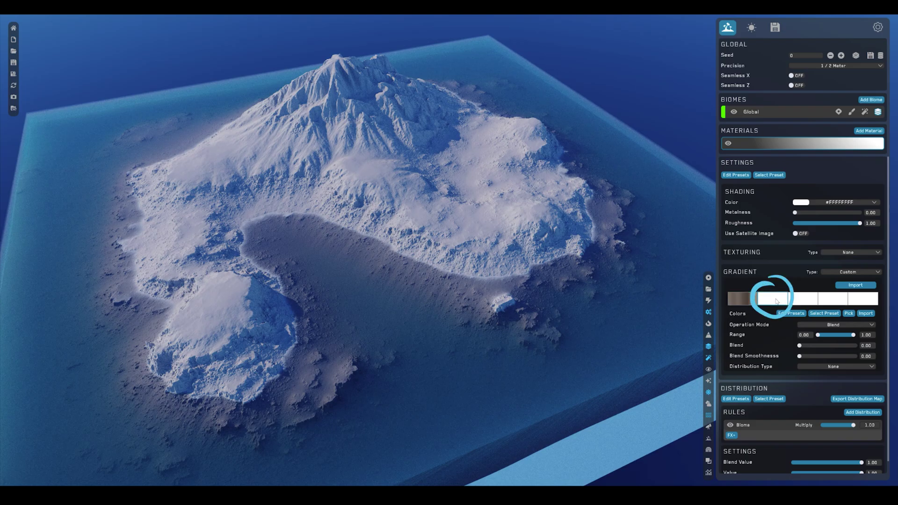
# Step: Put a dark green Vegetation preset in slot two, distributed by Sediment at Amount 0.22
pyautogui.click(824, 314)
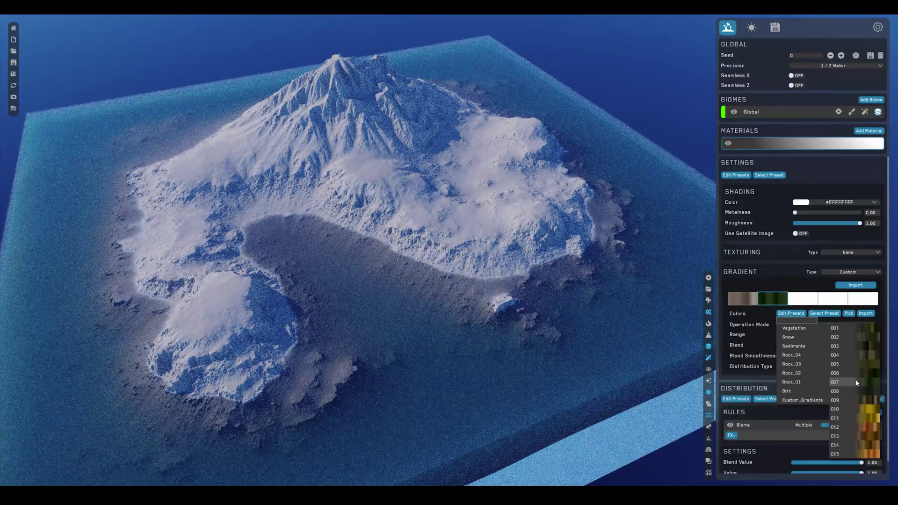
pyautogui.click(855, 377)
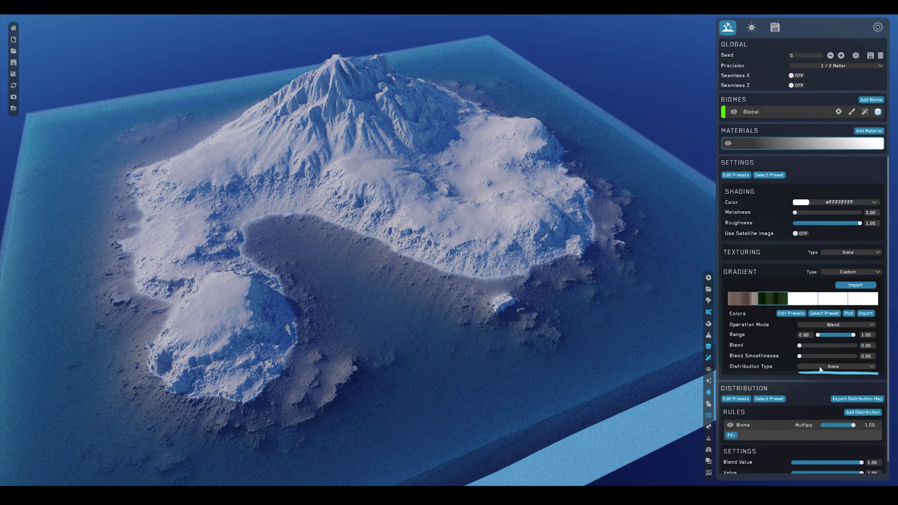
pyautogui.click(818, 367)
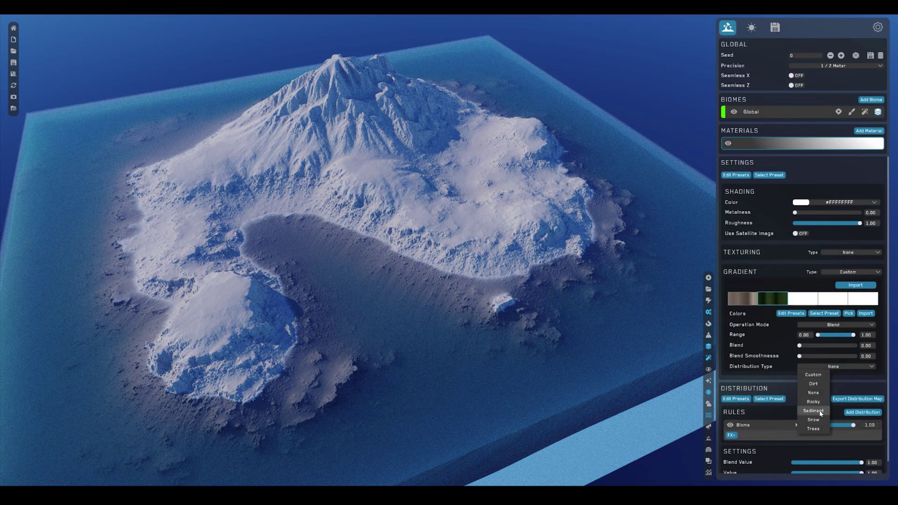
pyautogui.click(820, 411)
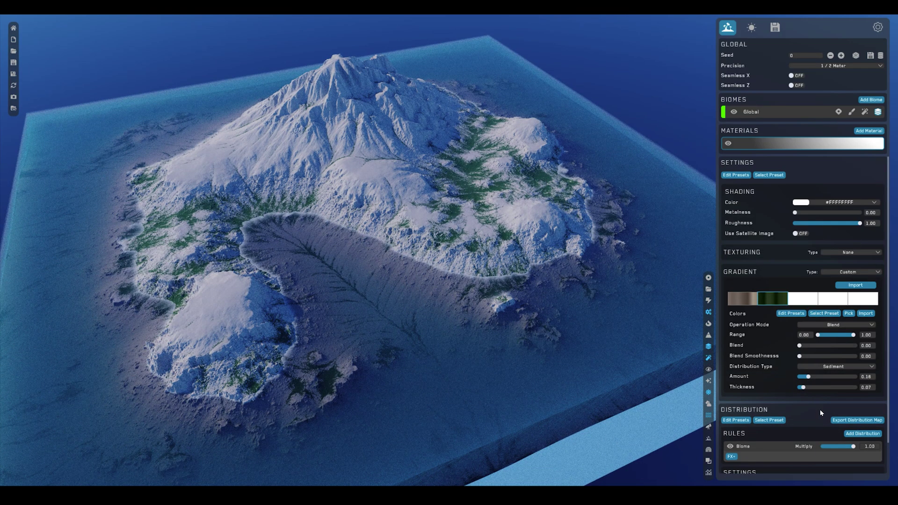
pyautogui.moveTo(807, 376); pyautogui.dragTo(811, 376)
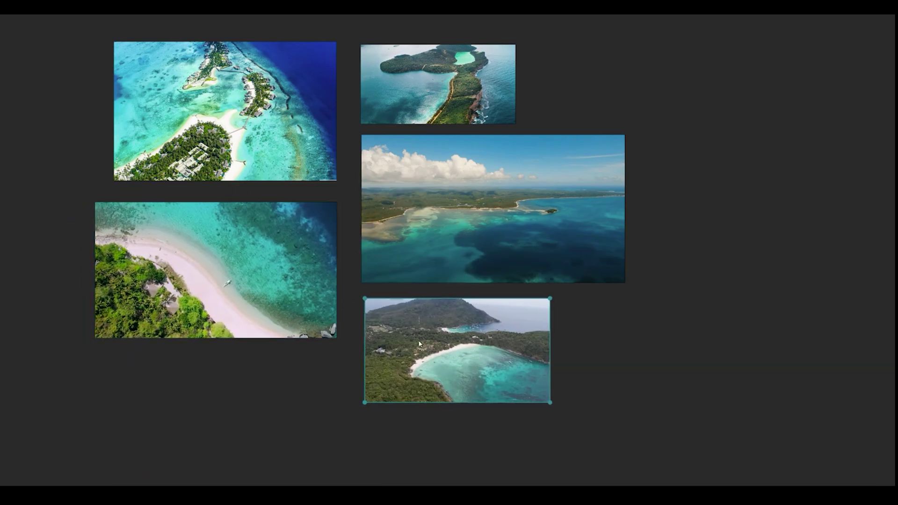
# Step: Paste another aerial island photo into the PureRef board and arrange photos on the right
pyautogui.hotkey('ctrl', 'v')
pyautogui.moveTo(630, 81); pyautogui.dragTo(740, 108)
pyautogui.moveTo(893, 224); pyautogui.dragTo(738, 314)
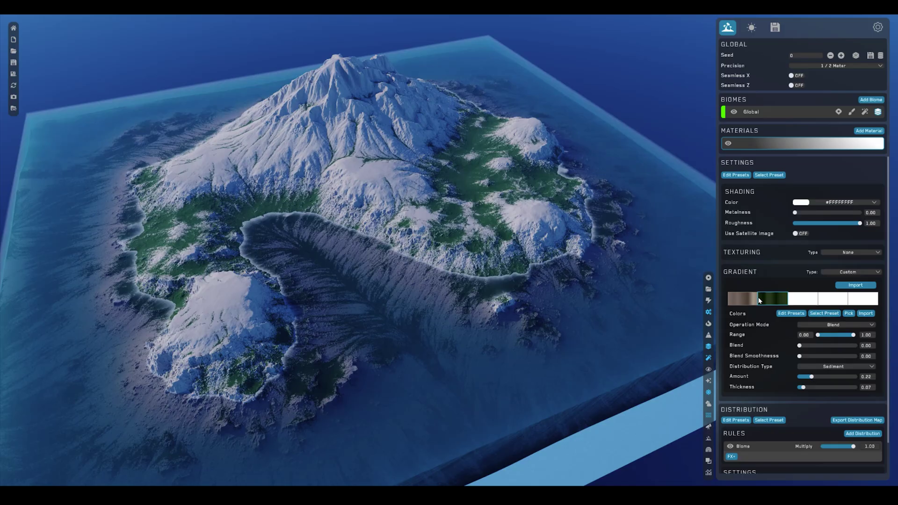
# Step: Apply Rock_03 presets 001, 002 and 008 to the gradient slots
pyautogui.click(824, 314)
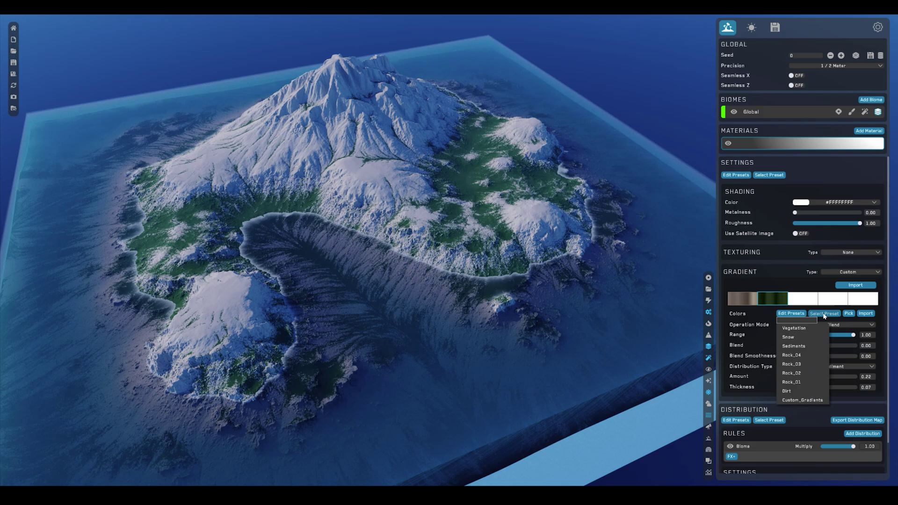
pyautogui.moveTo(803, 347)
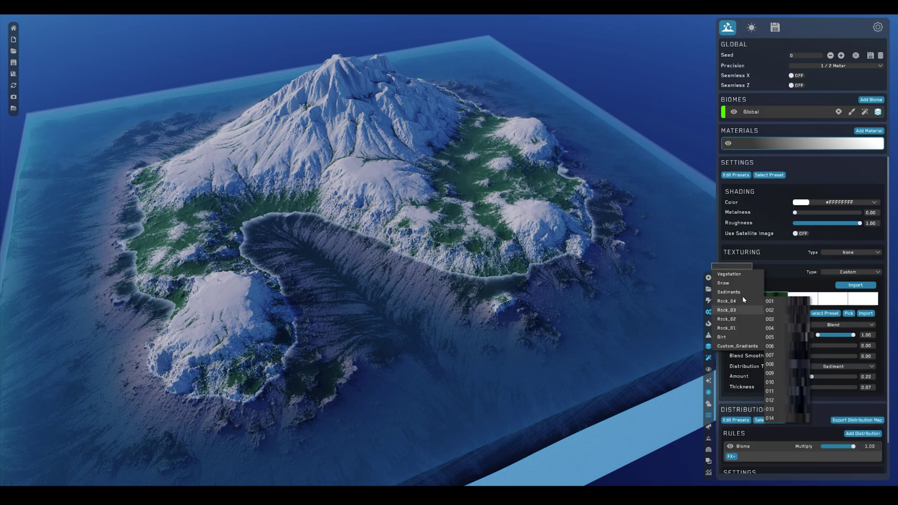
pyautogui.moveTo(735, 311)
pyautogui.click(792, 310)
pyautogui.click(793, 322)
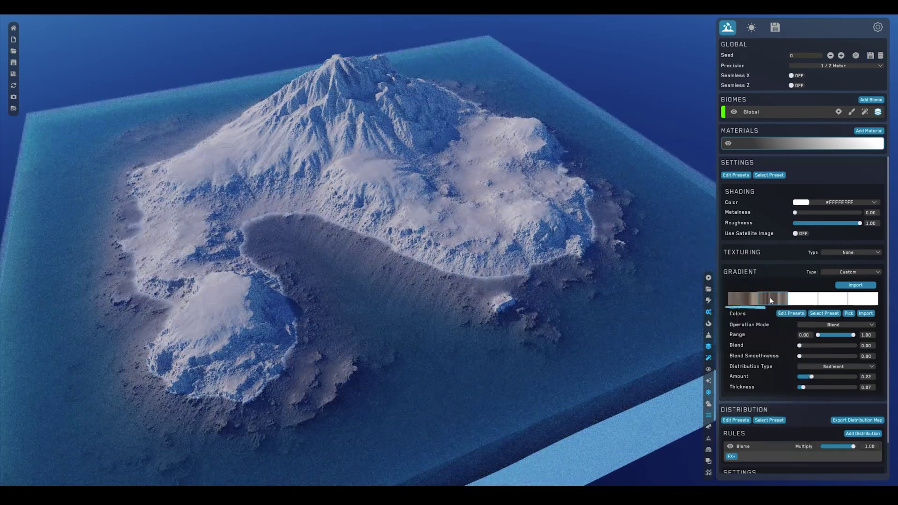
pyautogui.click(823, 314)
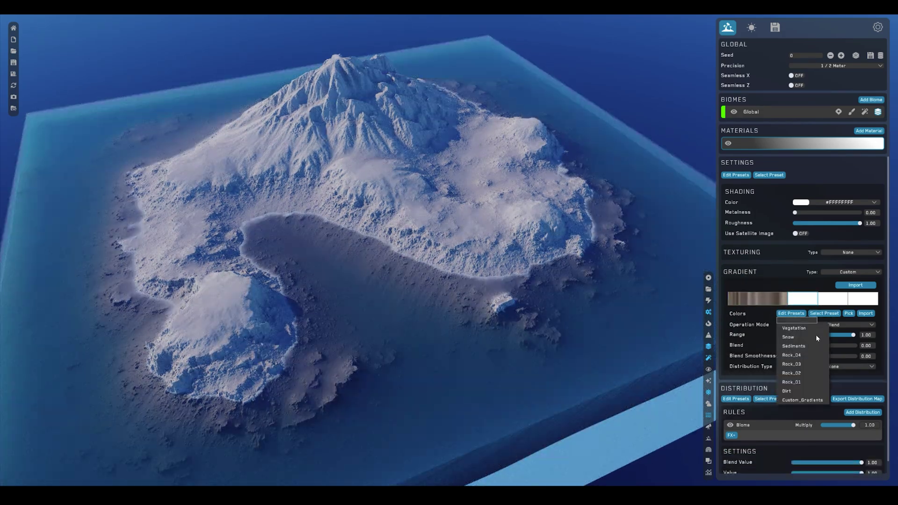
pyautogui.moveTo(737, 310)
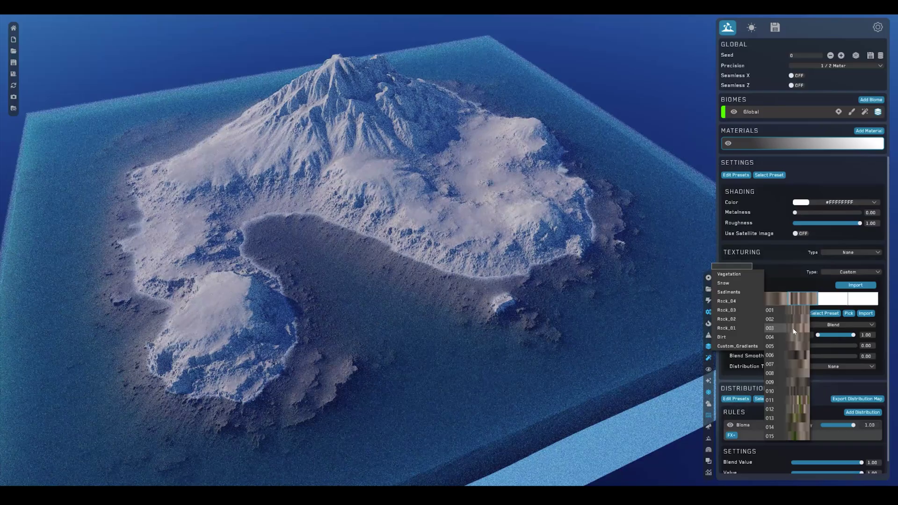
pyautogui.click(793, 365)
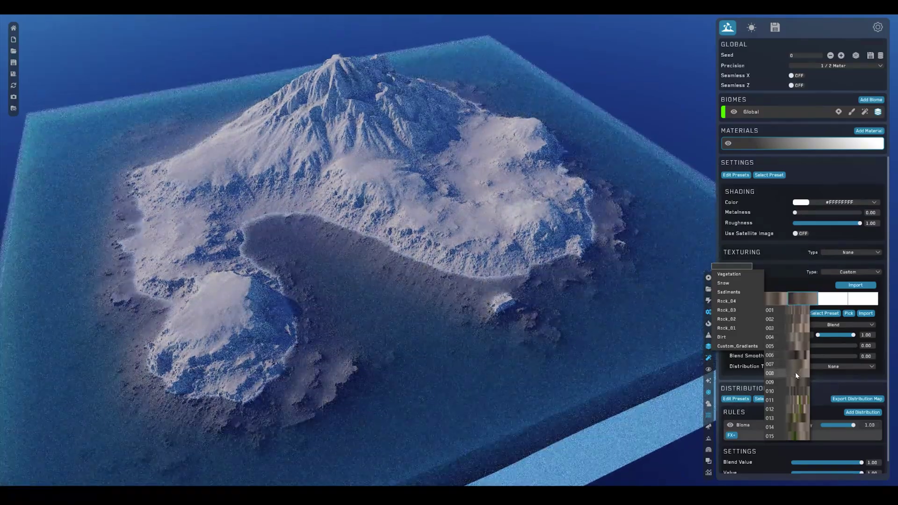
pyautogui.click(798, 369)
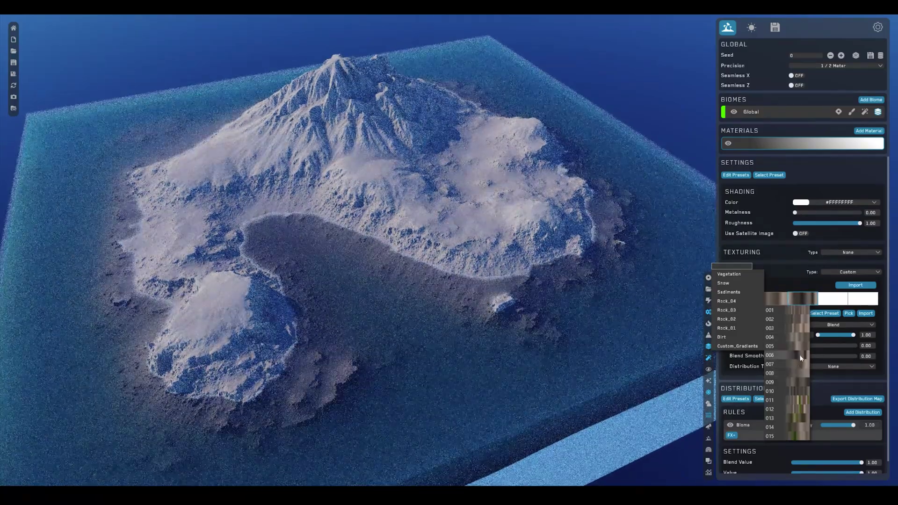
# Step: Build the gradient from the td1hcimn_2K_Albedo image in the sand_fine_td1hcimn folder
pyautogui.click(868, 314)
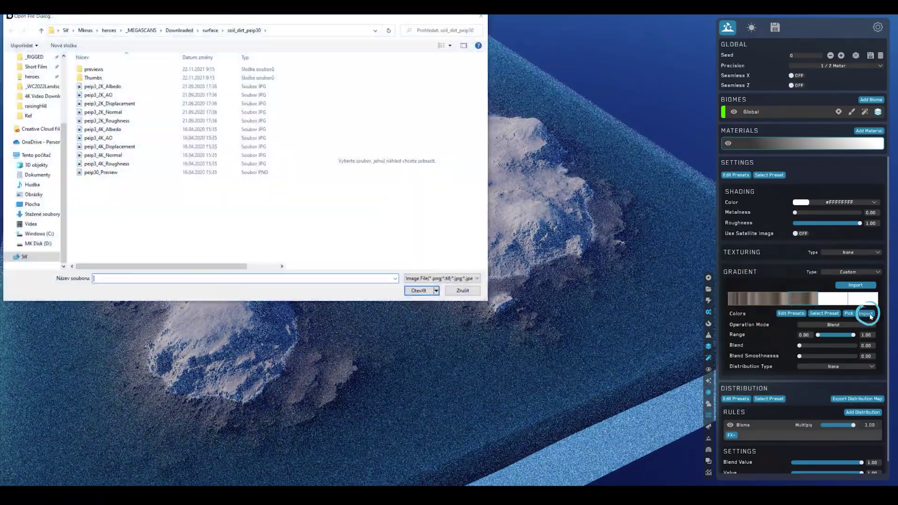
pyautogui.click(210, 30)
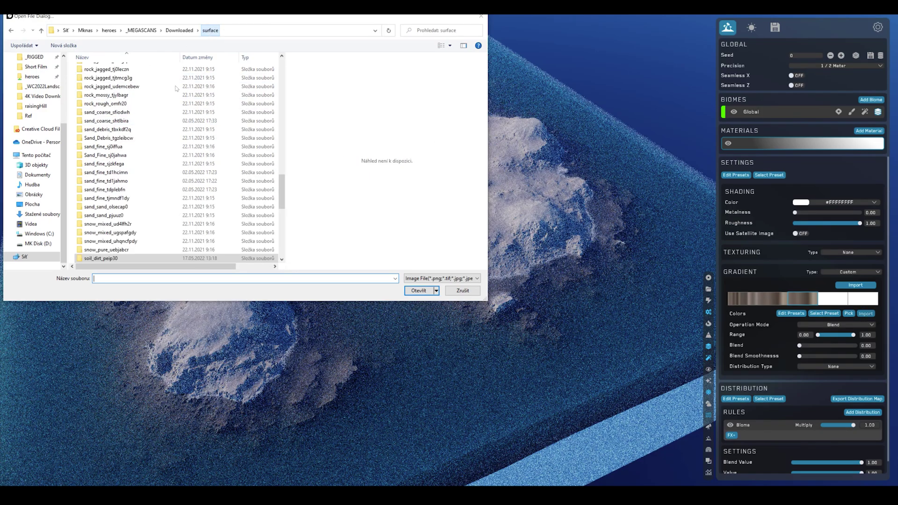
pyautogui.doubleClick(112, 172)
pyautogui.click(114, 87)
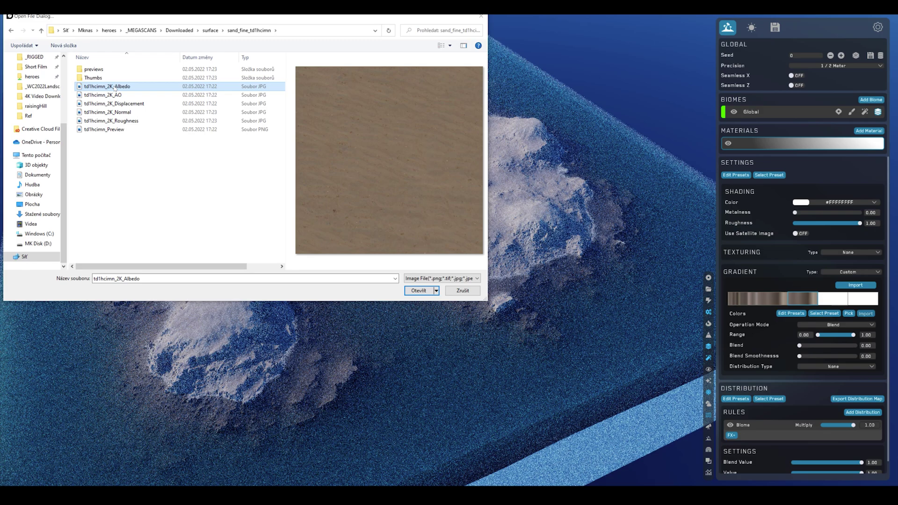
pyautogui.doubleClick(115, 87)
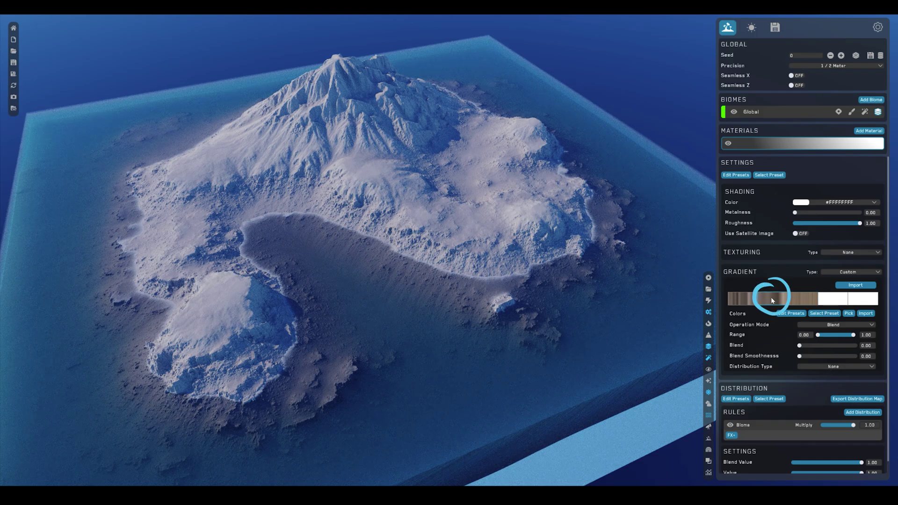
# Step: Distribute by Sediment, apply Rock_03 preset 005 to the first and third stops, then switch to Rocky
pyautogui.click(830, 368)
pyautogui.click(814, 410)
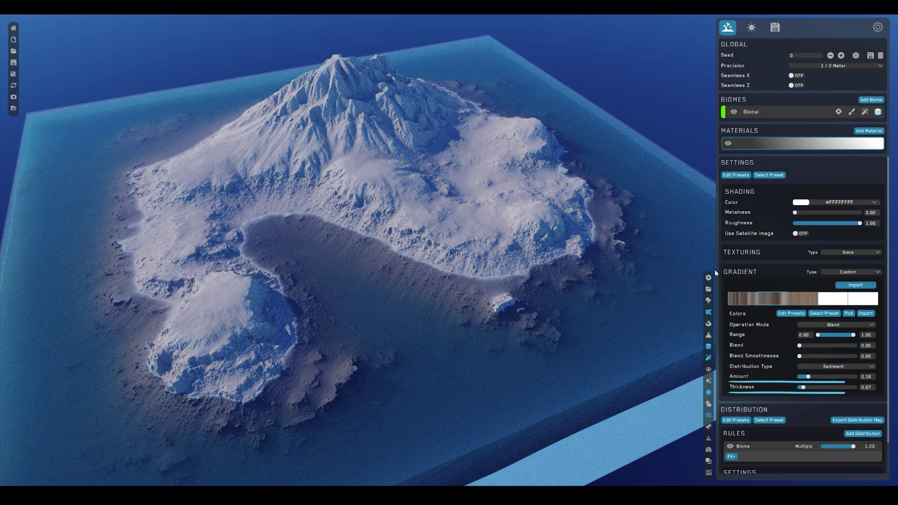
pyautogui.click(750, 301)
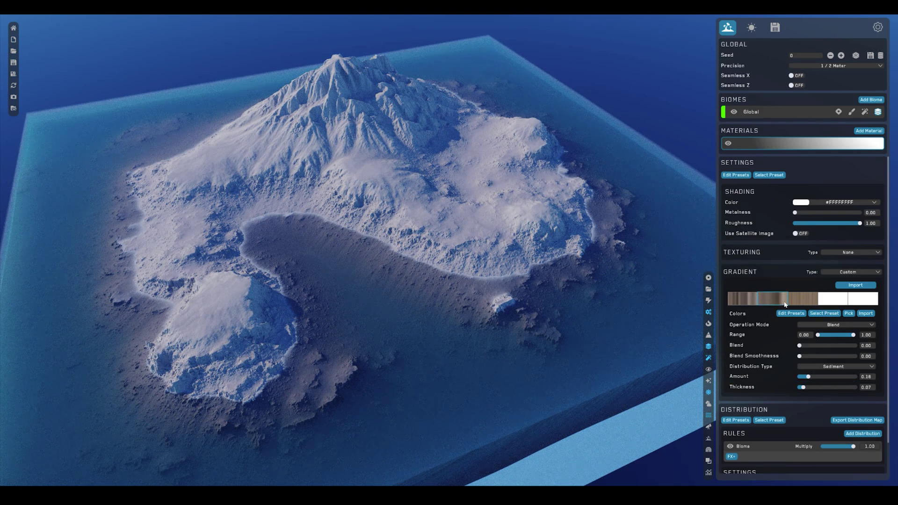
pyautogui.click(802, 299)
pyautogui.click(819, 313)
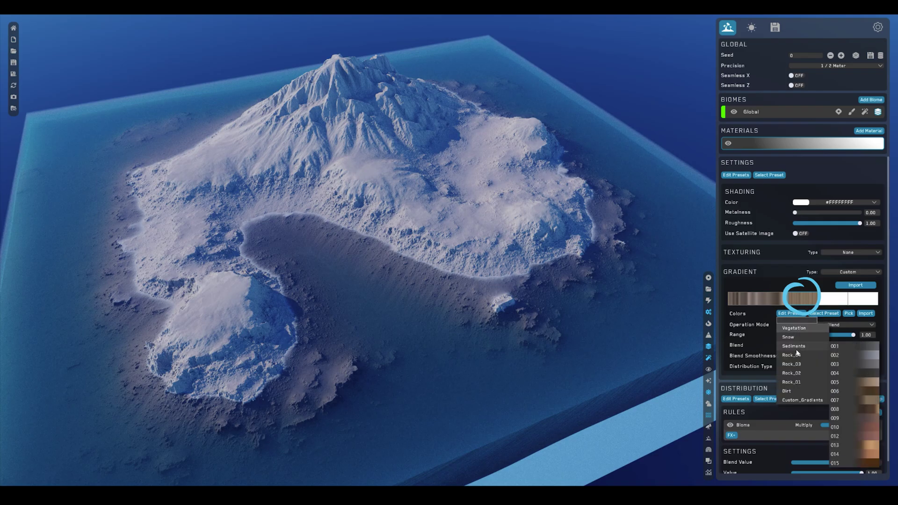
pyautogui.moveTo(816, 348)
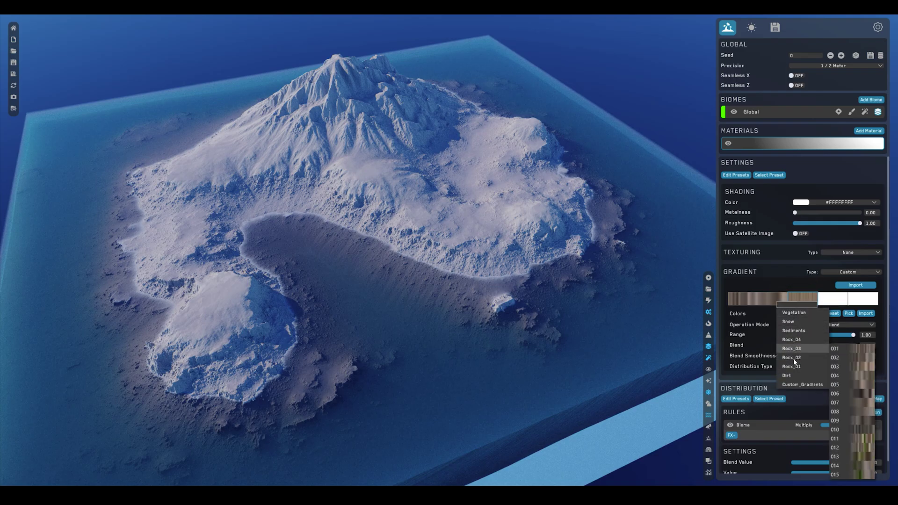
pyautogui.click(859, 387)
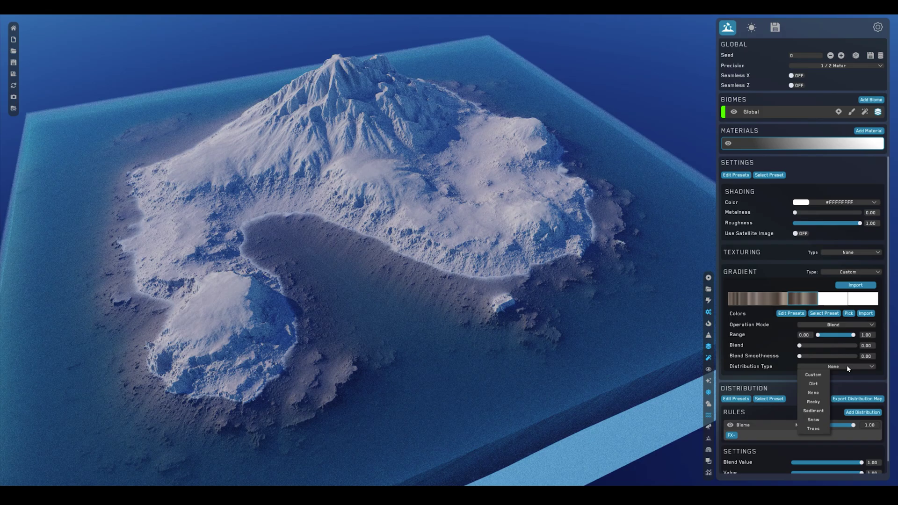
pyautogui.click(813, 402)
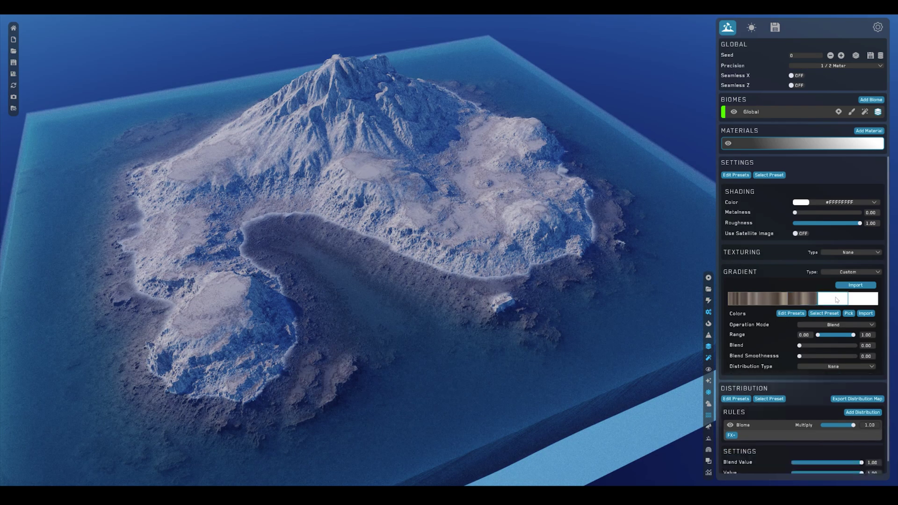
# Step: Replace the white stop with a dark olive Vegetation preset using a Custom distribution
pyautogui.click(823, 313)
pyautogui.click(864, 373)
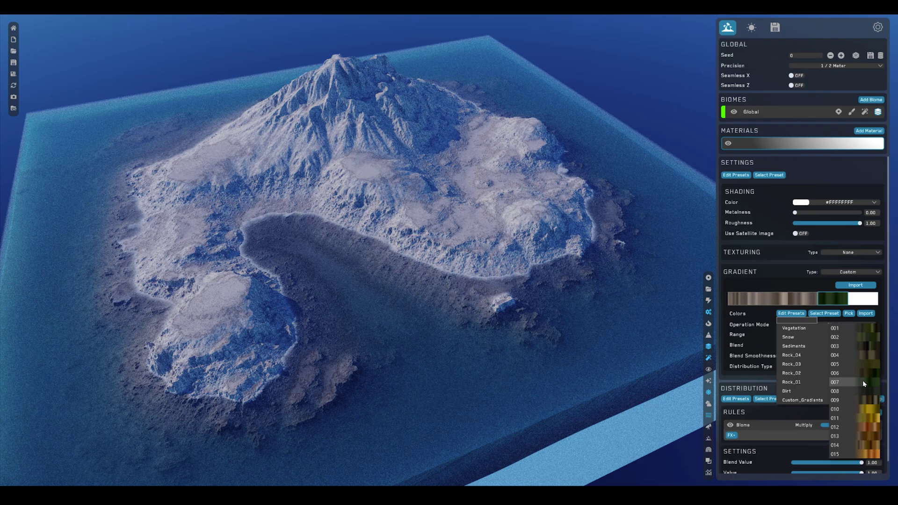
pyautogui.click(863, 381)
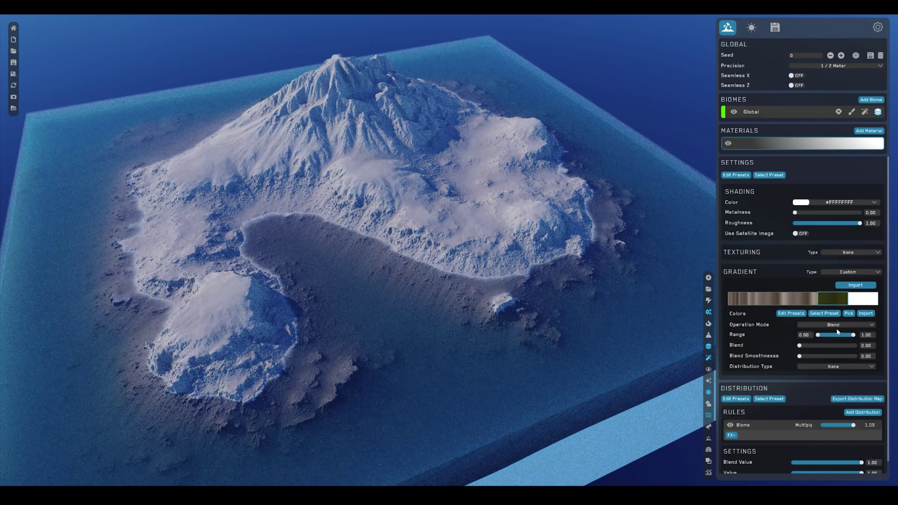
pyautogui.click(823, 366)
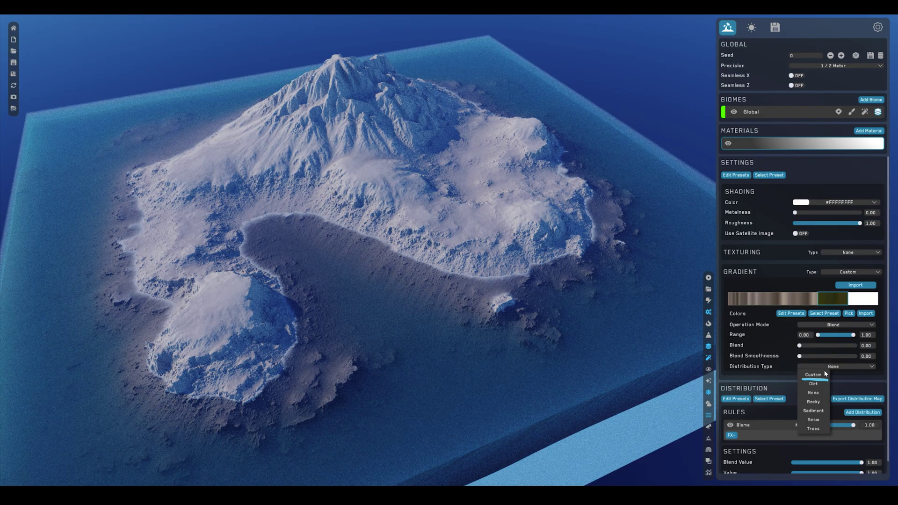
pyautogui.click(814, 374)
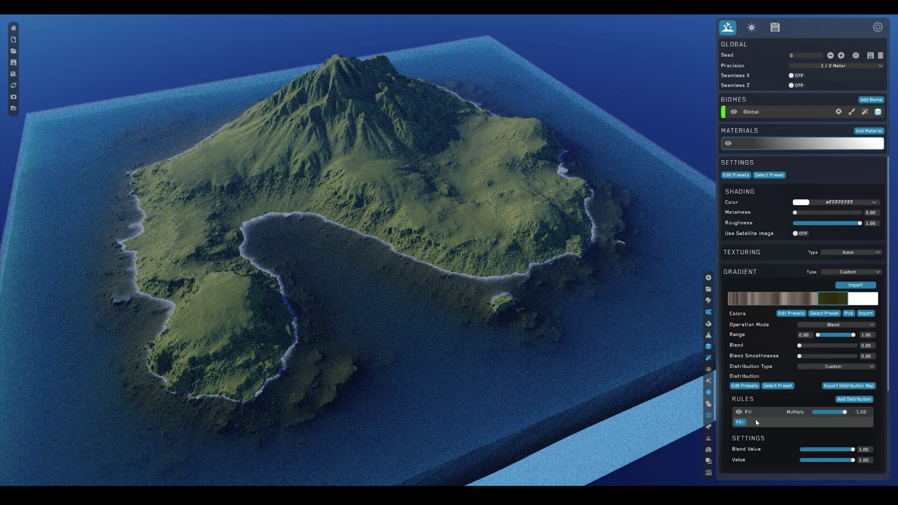
# Step: Add a Slope rule to the vegetation, with a slope range of about 43.10 to 64.75
pyautogui.click(853, 399)
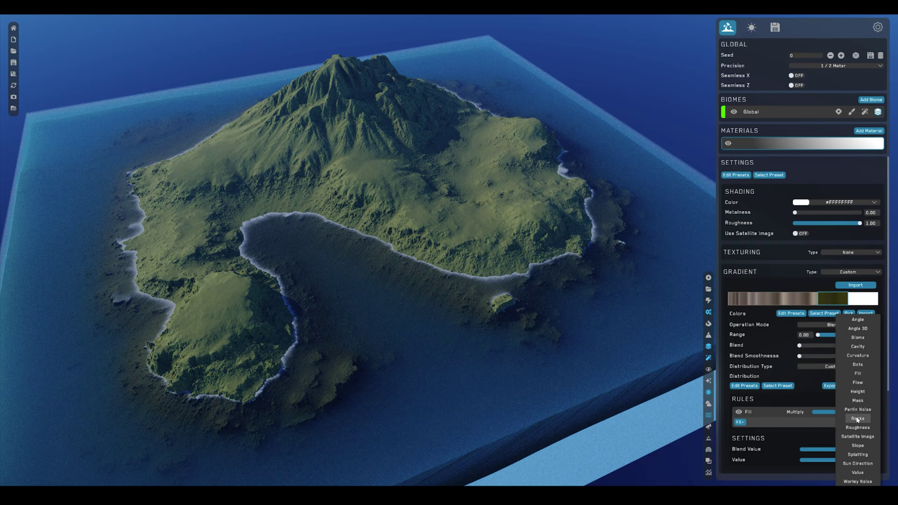
pyautogui.click(854, 445)
pyautogui.scroll(-2, 795, 411)
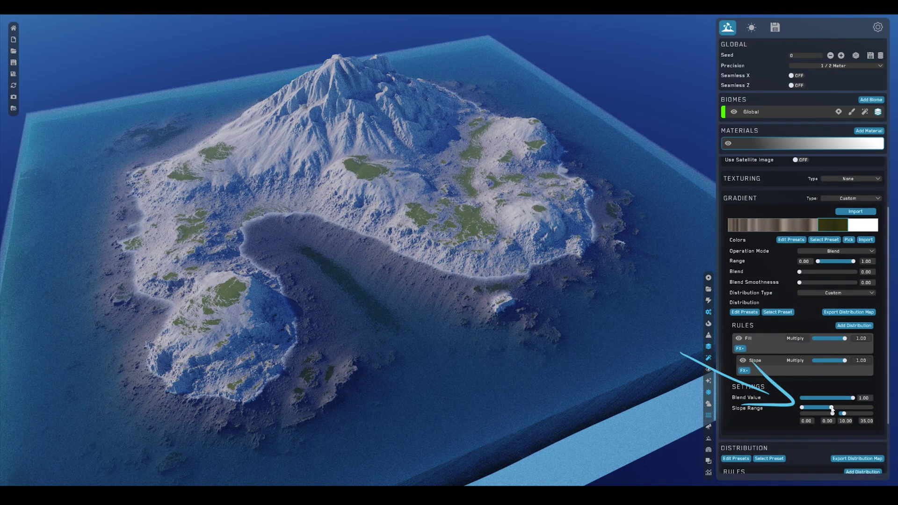
pyautogui.moveTo(830, 407); pyautogui.dragTo(850, 409)
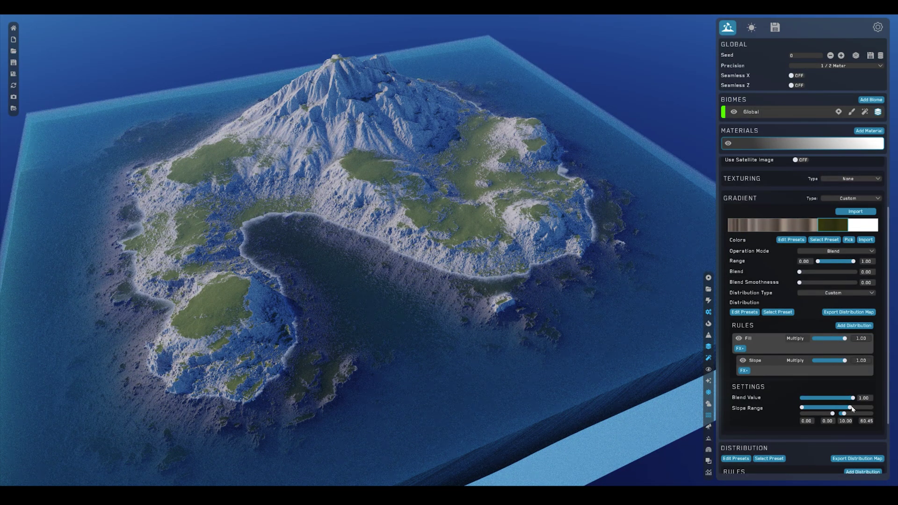
pyautogui.moveTo(853, 409); pyautogui.dragTo(851, 407)
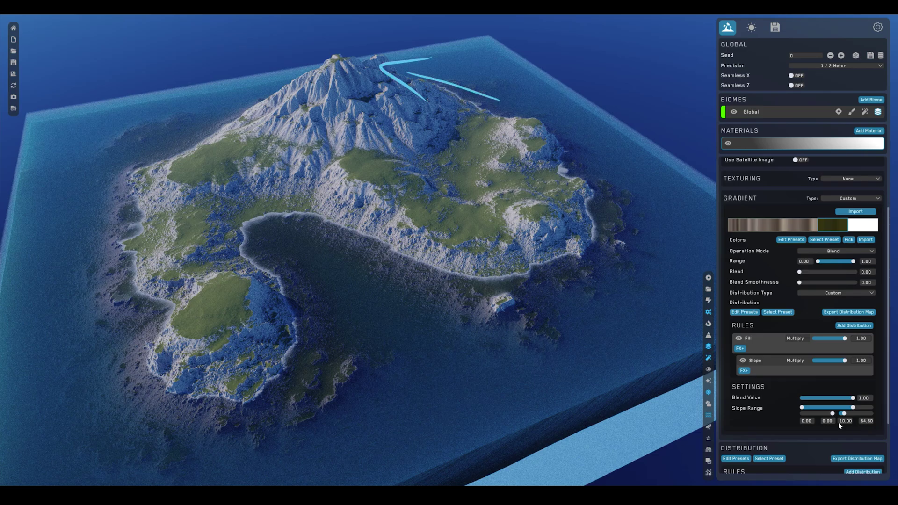
# Step: Add a Height rule that caps the vegetation's maximum height at 183.2
pyautogui.click(859, 326)
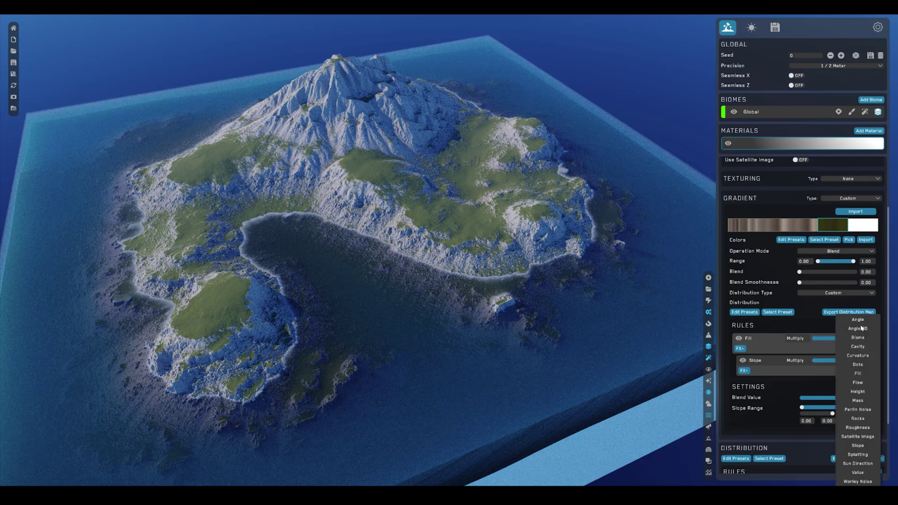
pyautogui.click(860, 392)
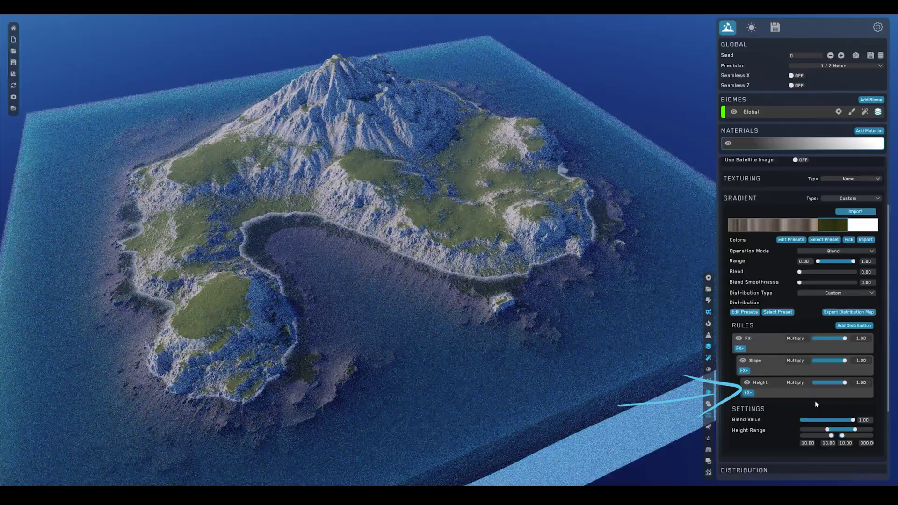
pyautogui.moveTo(853, 429); pyautogui.dragTo(837, 431)
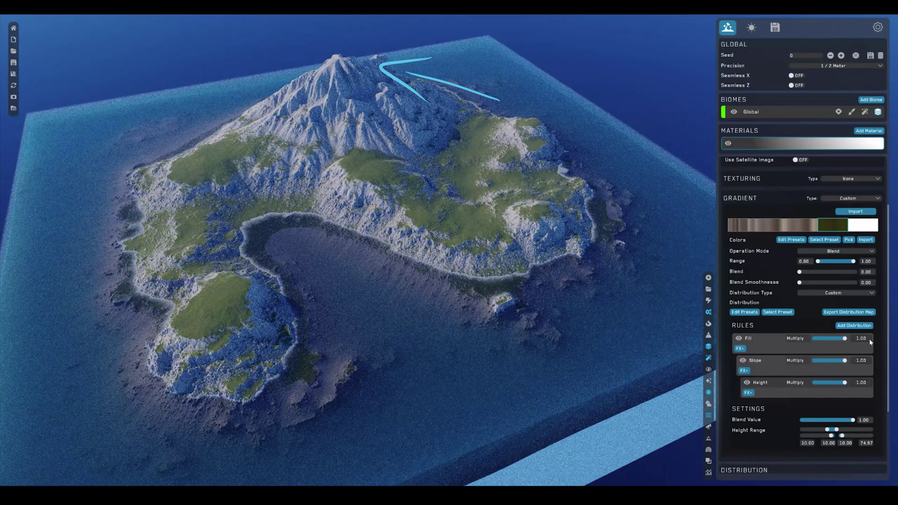
# Step: Replace the white end colour with a dark green vegetation preset, distributed as Sediment (Amount 0.18, Thickness 0.07)
pyautogui.click(865, 225)
pyautogui.click(823, 301)
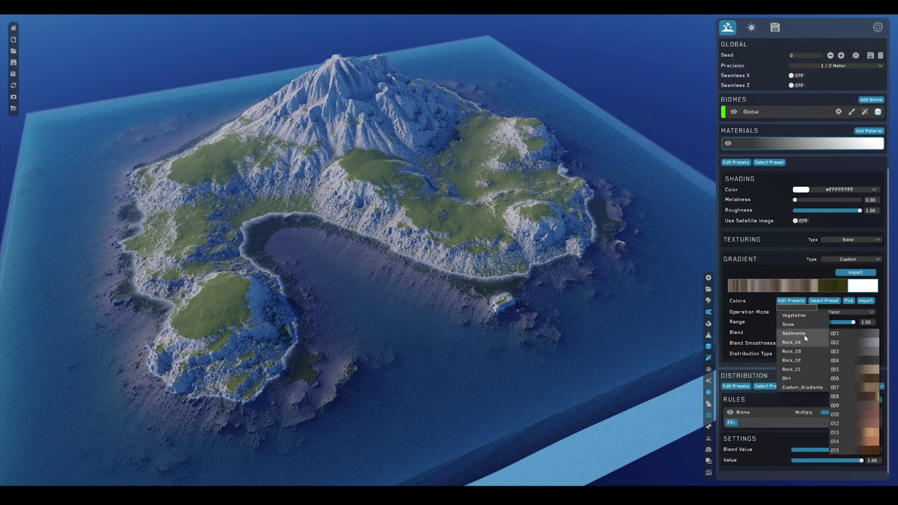
pyautogui.moveTo(804, 318)
pyautogui.click(852, 368)
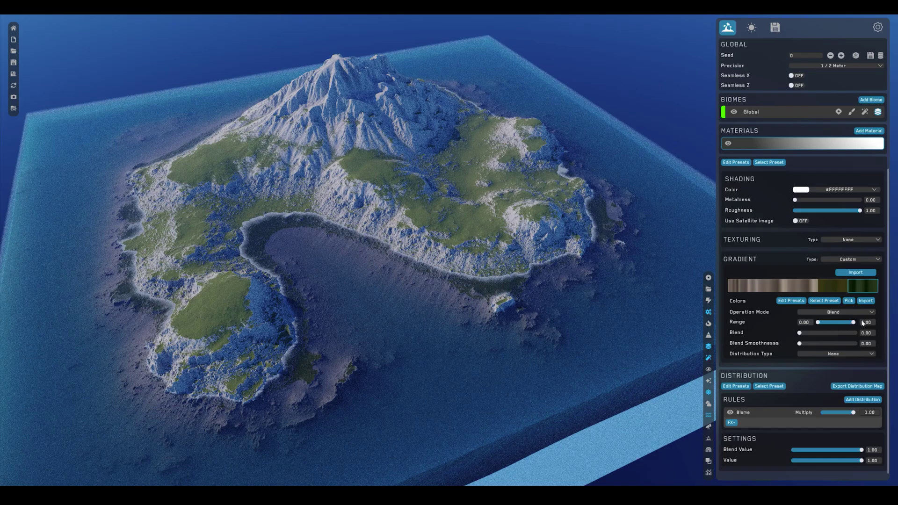
pyautogui.click(842, 354)
pyautogui.click(823, 390)
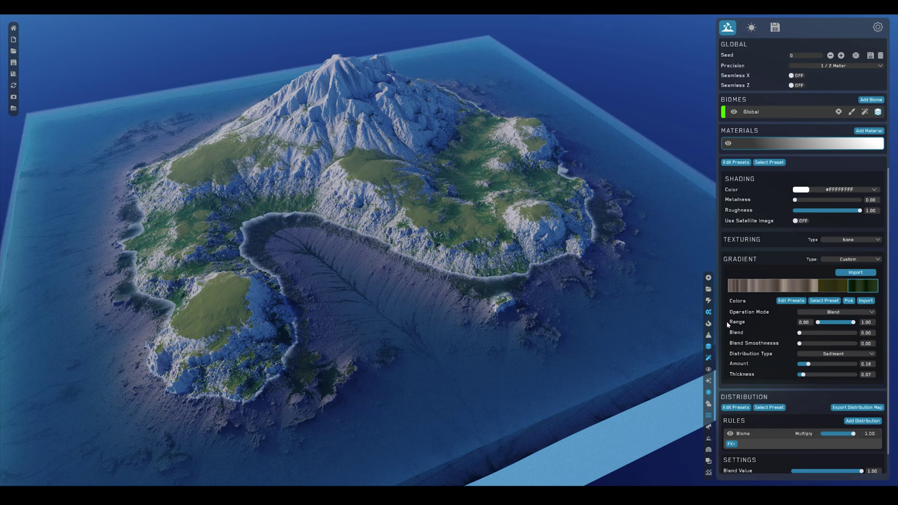
pyautogui.scroll(-1, 748, 330)
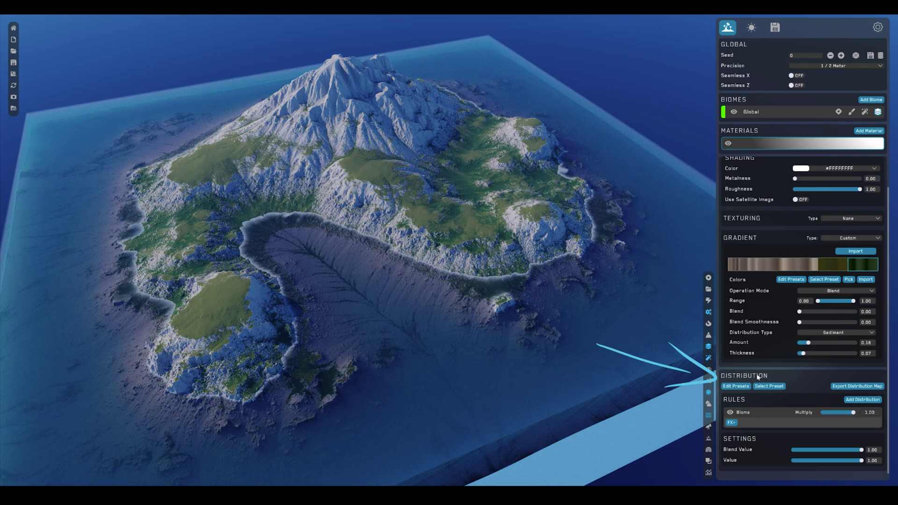
# Step: Add a Height rule to the sediment layer with its minimum raised to about 13.80
pyautogui.click(864, 400)
pyautogui.click(869, 392)
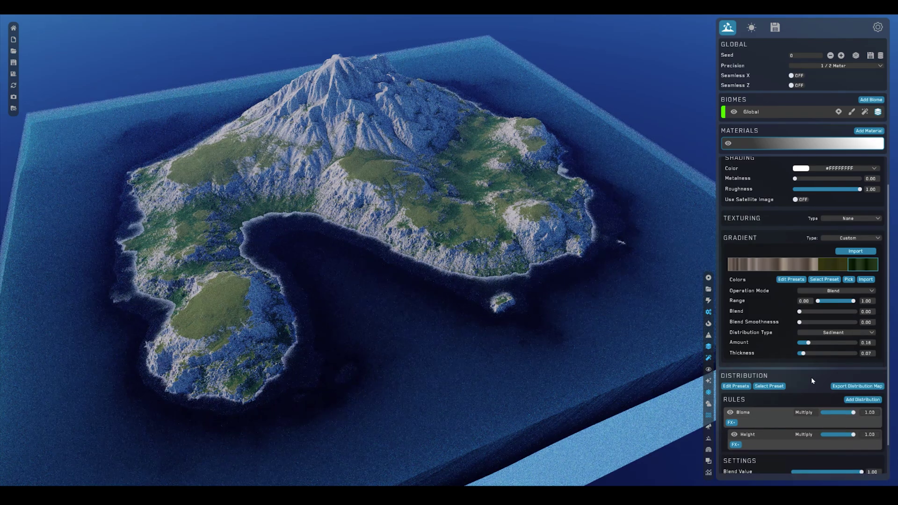
pyautogui.scroll(-1, 807, 380)
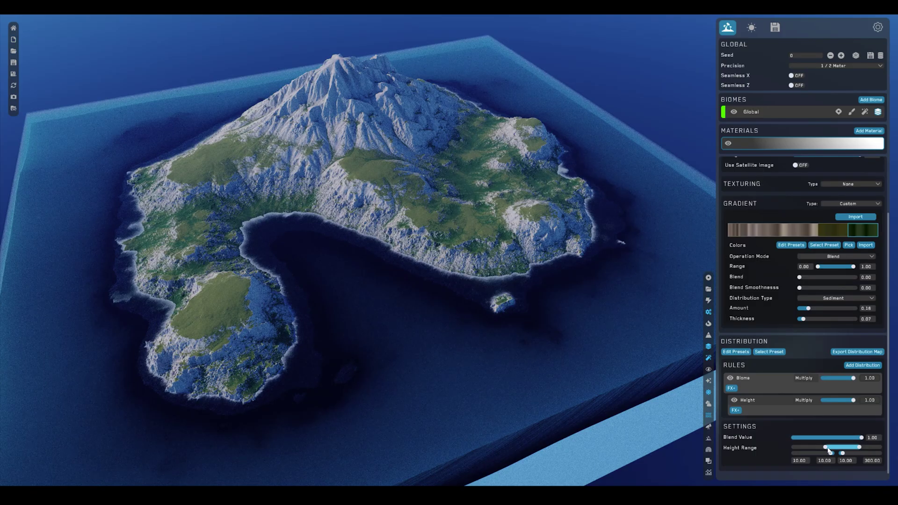
pyautogui.moveTo(826, 448); pyautogui.dragTo(825, 446)
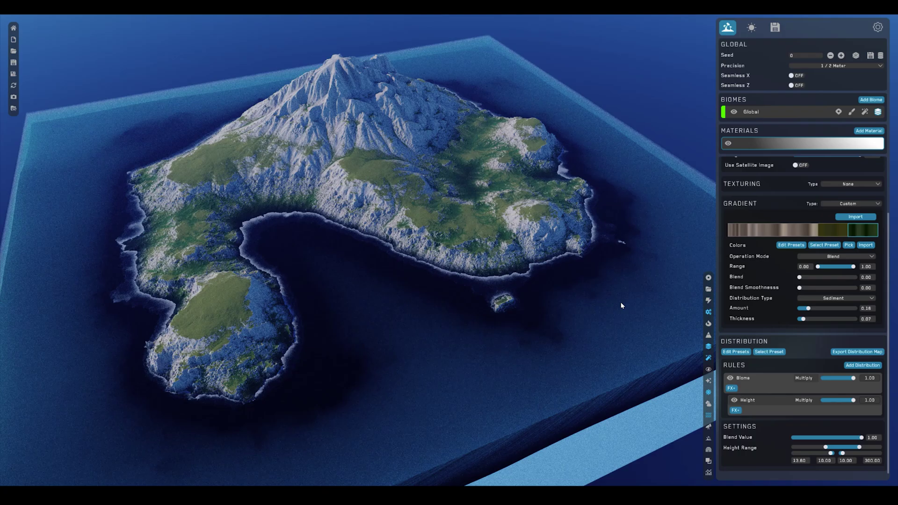
# Step: Add a second material and give it a custom gradient
pyautogui.click(869, 131)
pyautogui.moveTo(736, 144); pyautogui.dragTo(744, 167)
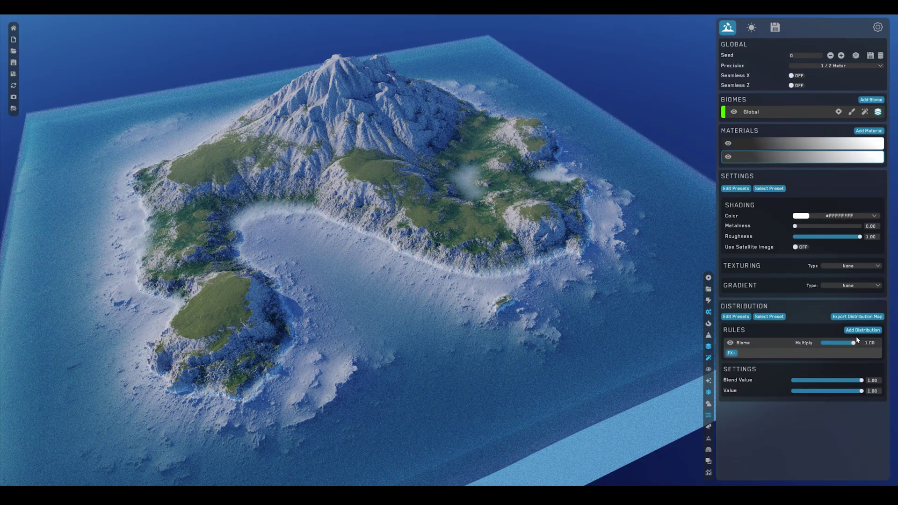
pyautogui.click(849, 286)
pyautogui.click(837, 316)
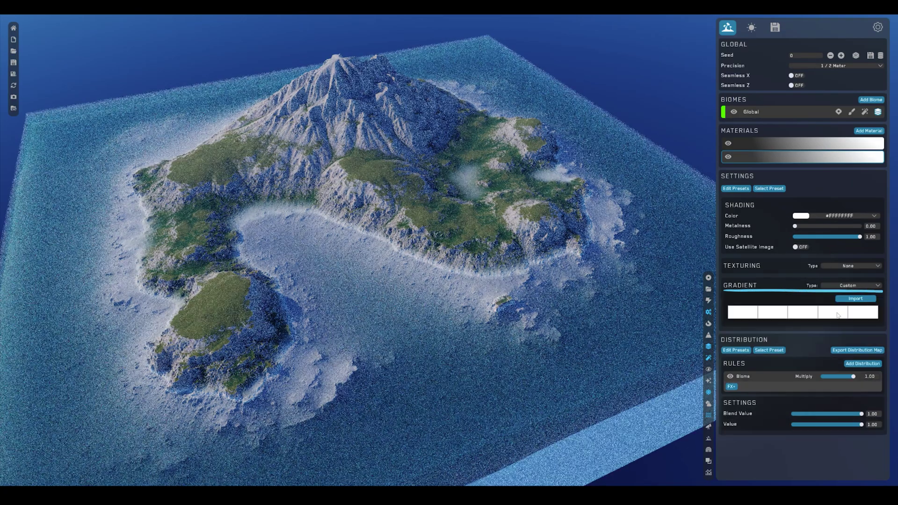
# Step: Import the snow_mixed ud4lfh2r_2K_Albedo texture as the gradient's first colour
pyautogui.click(743, 313)
pyautogui.click(824, 327)
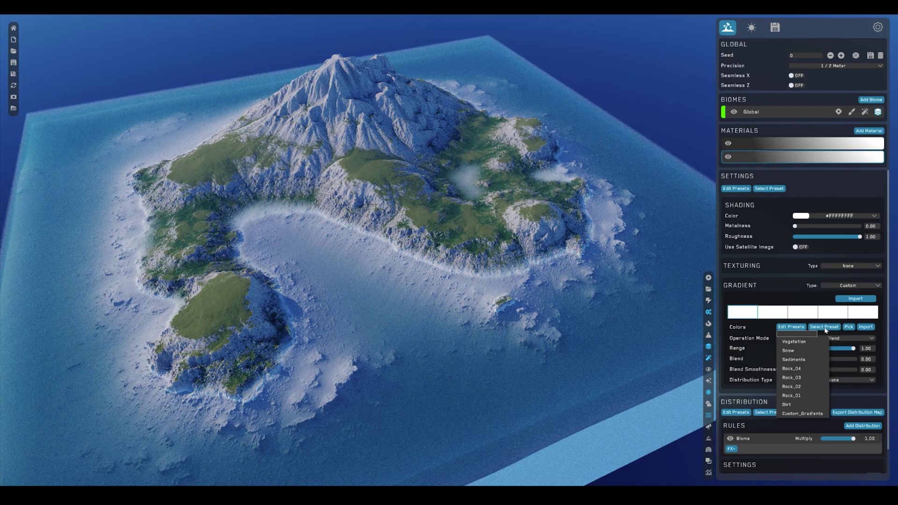
pyautogui.click(864, 327)
pyautogui.click(210, 30)
pyautogui.write('s')
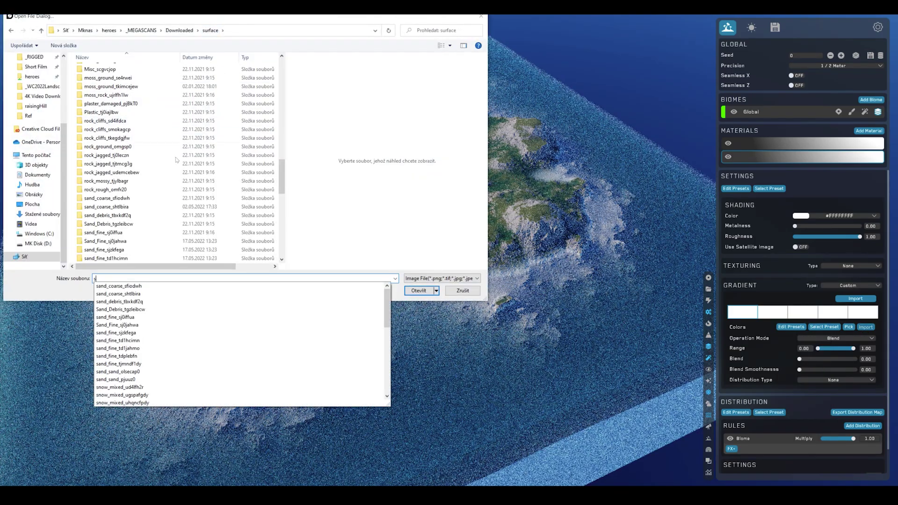
pyautogui.scroll(-10, 134, 175)
pyautogui.doubleClick(112, 155)
pyautogui.click(125, 87)
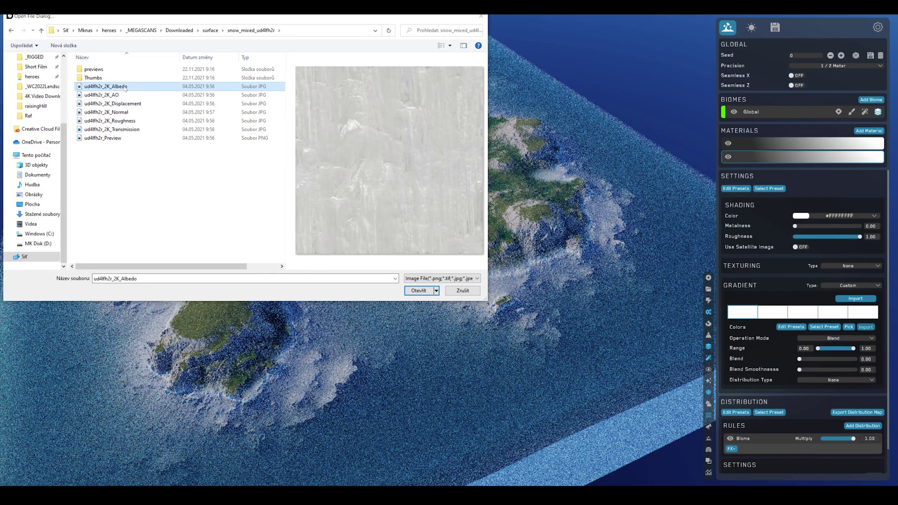
pyautogui.doubleClick(125, 87)
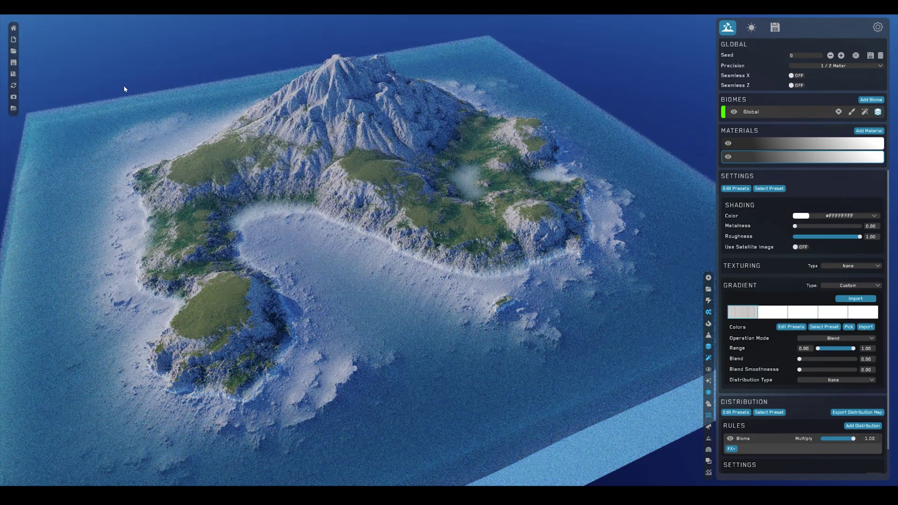
# Step: Load the sand texture into the second colour and distribute it as Sediment, Amount about 0.51
pyautogui.click(773, 312)
pyautogui.click(865, 326)
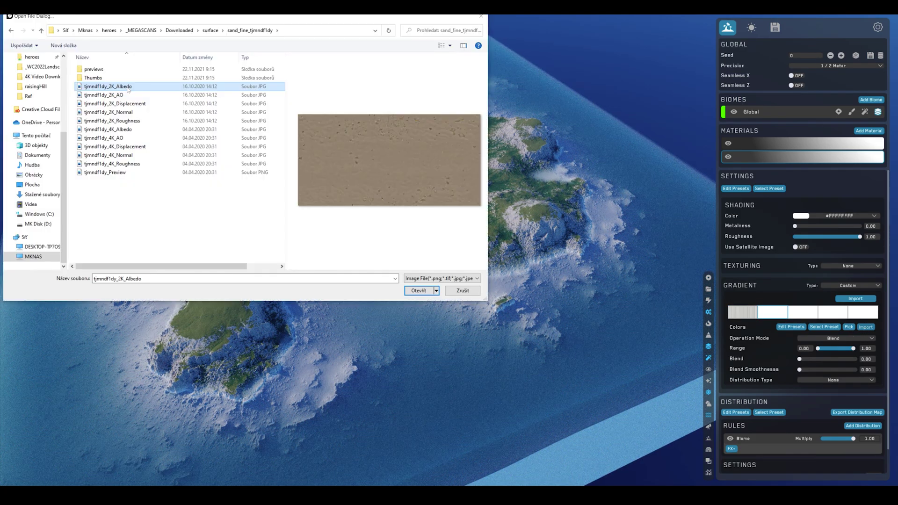
pyautogui.doubleClick(128, 86)
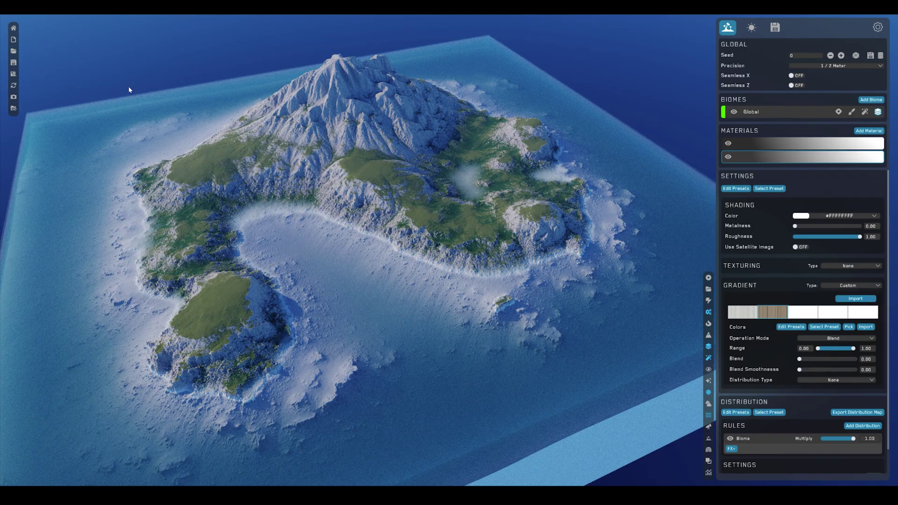
pyautogui.click(835, 381)
pyautogui.click(812, 423)
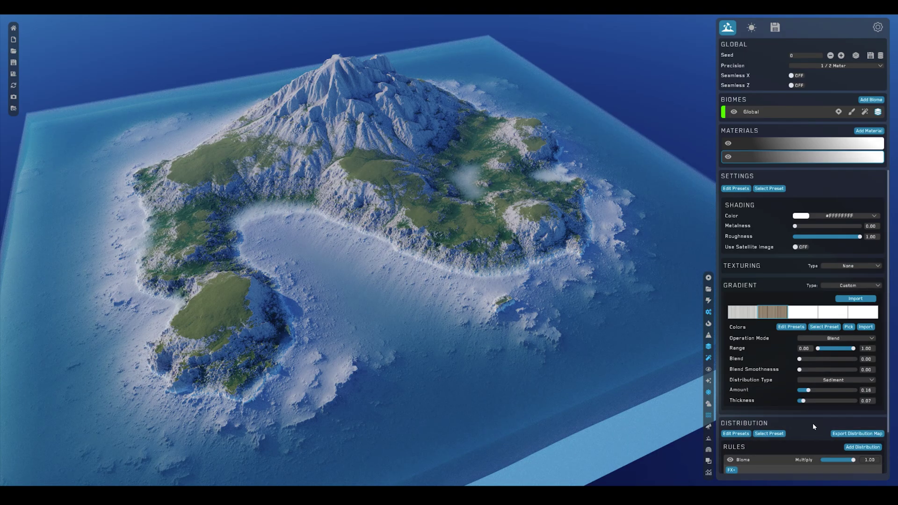
pyautogui.moveTo(815, 392); pyautogui.dragTo(827, 390)
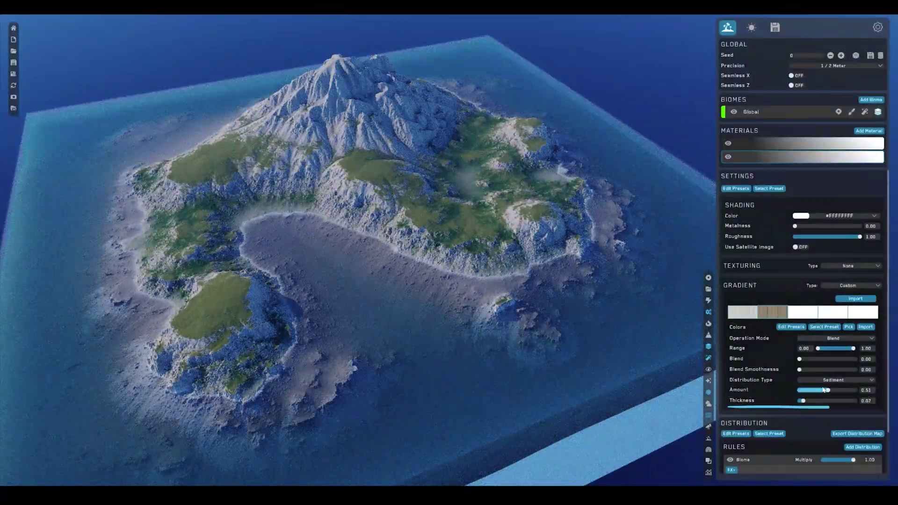
# Step: Apply a Rock_03 gradient preset distributed as Rocky, easing the angle slightly
pyautogui.click(824, 327)
pyautogui.moveTo(799, 372)
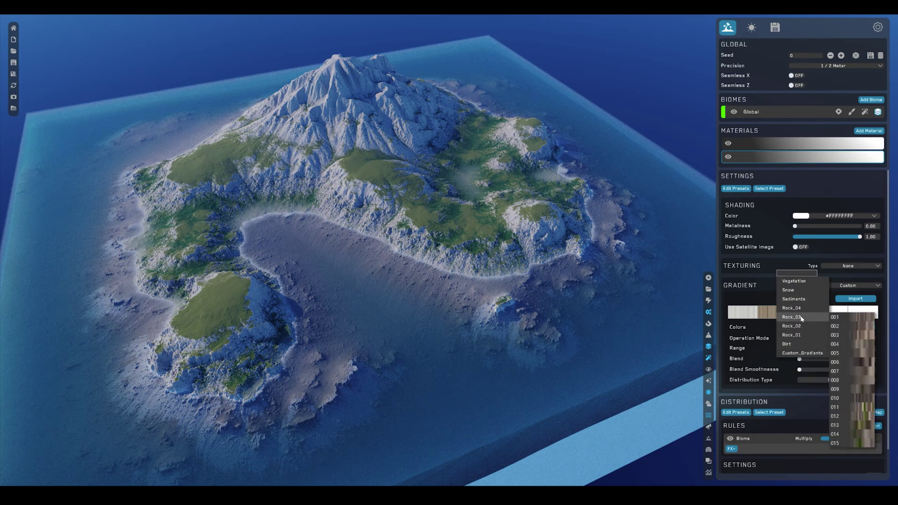
pyautogui.click(852, 316)
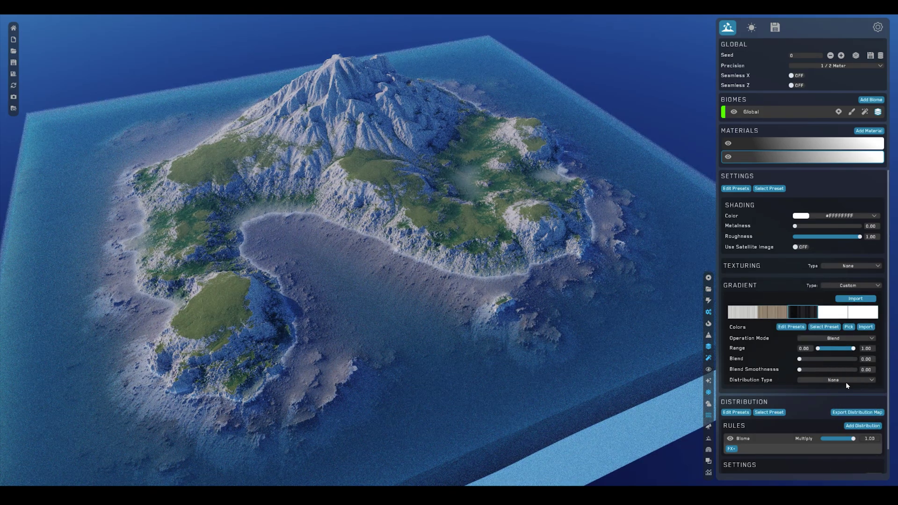
pyautogui.click(844, 383)
pyautogui.click(813, 415)
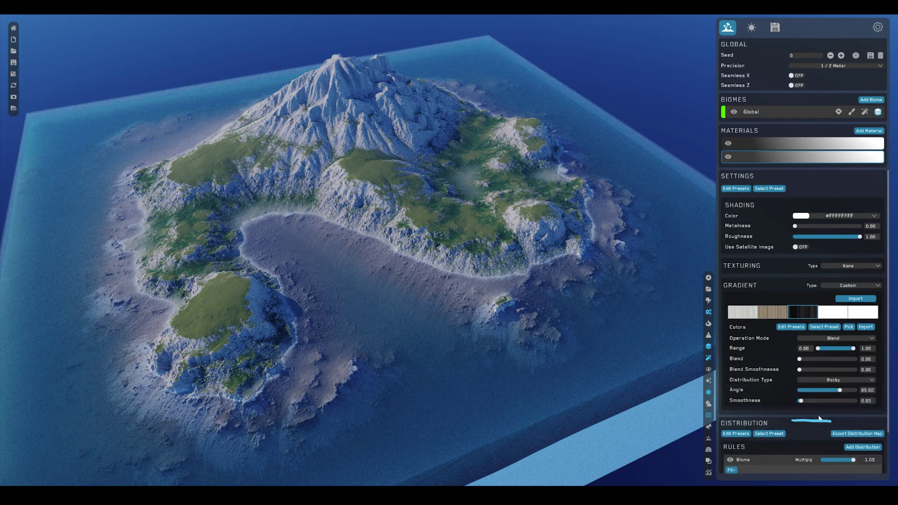
pyautogui.moveTo(839, 390)
pyautogui.mouseDown()
pyautogui.moveTo(831, 390)
pyautogui.moveTo(850, 390)
pyautogui.mouseUp()
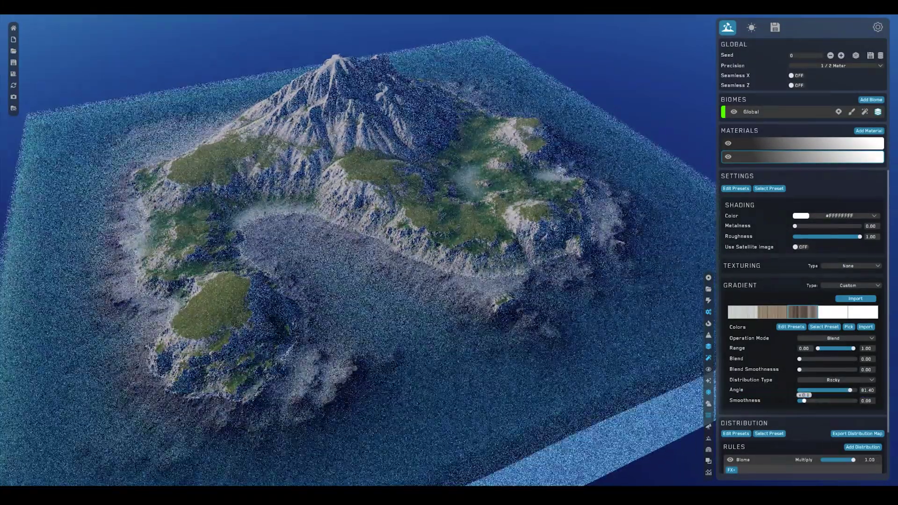
# Step: Switch to Rock_03 preset 007 and set the Rocky angle to 84.51, smoothness 0.00
pyautogui.click(824, 327)
pyautogui.moveTo(726, 341)
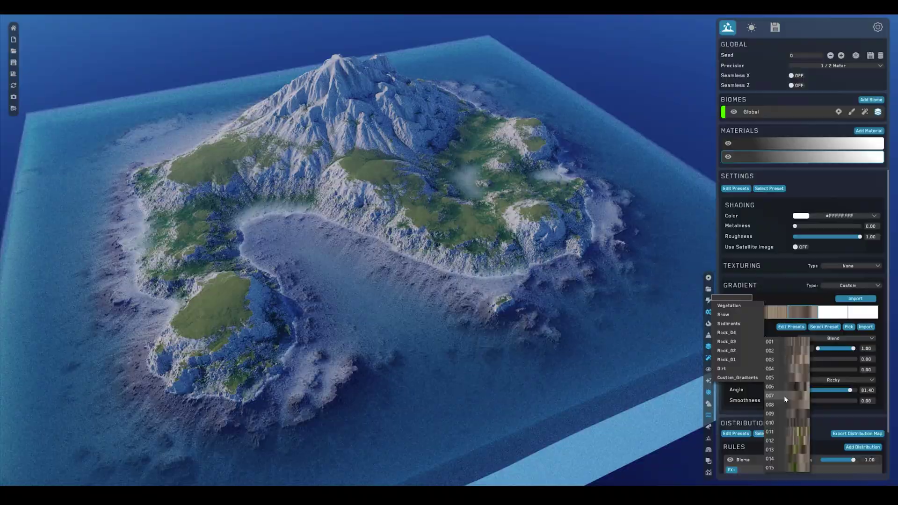
pyautogui.click(784, 396)
pyautogui.moveTo(849, 390); pyautogui.dragTo(799, 401)
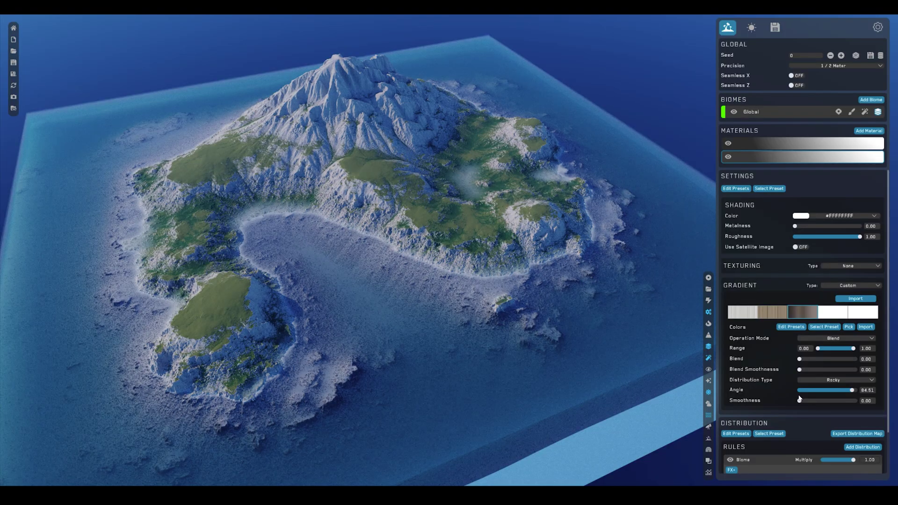
# Step: On the first material, add a Worley Noise rule with strength 8.42 and scale 0.21
pyautogui.click(755, 144)
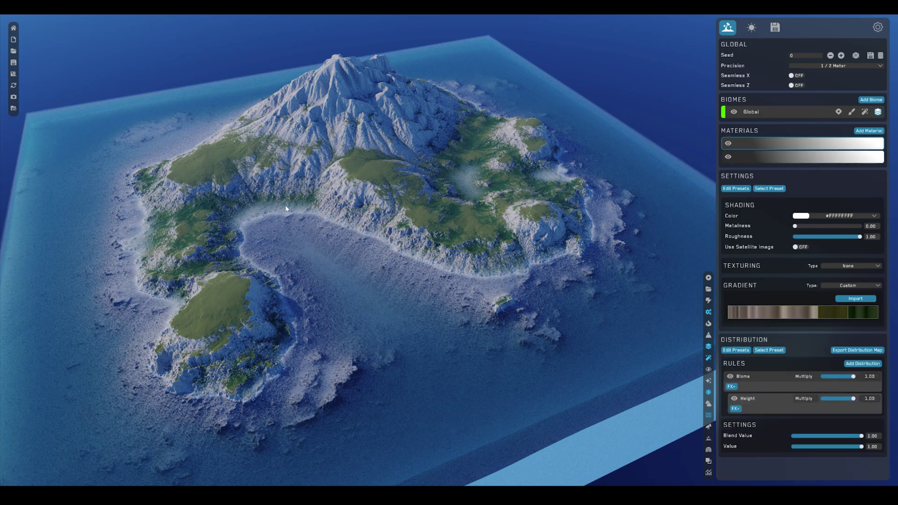
pyautogui.click(752, 399)
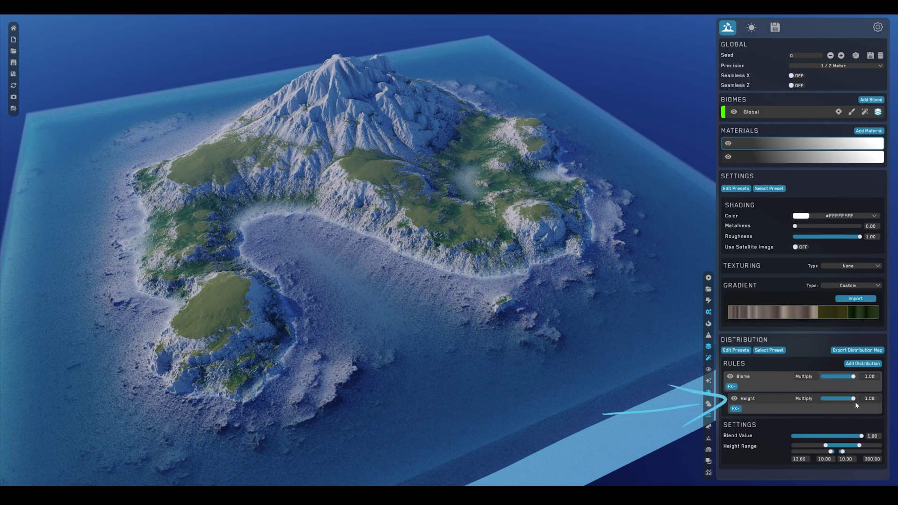
pyautogui.click(863, 364)
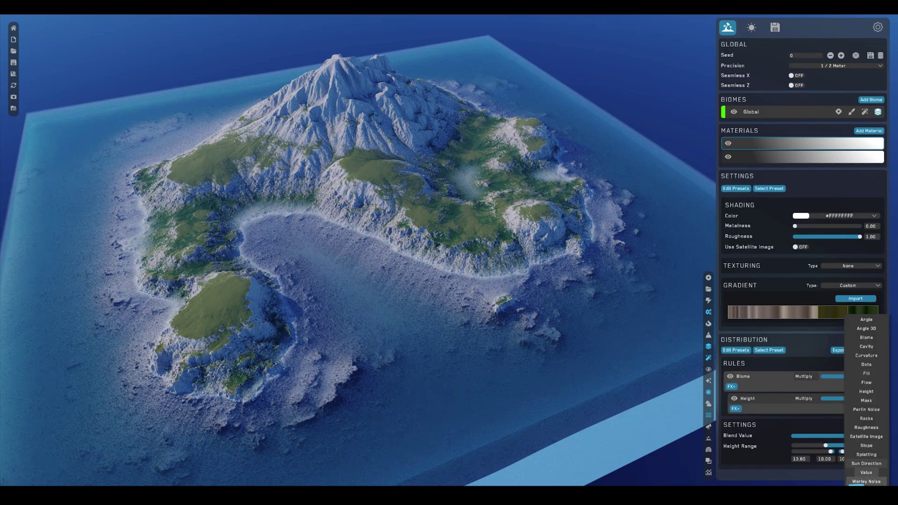
pyautogui.click(866, 481)
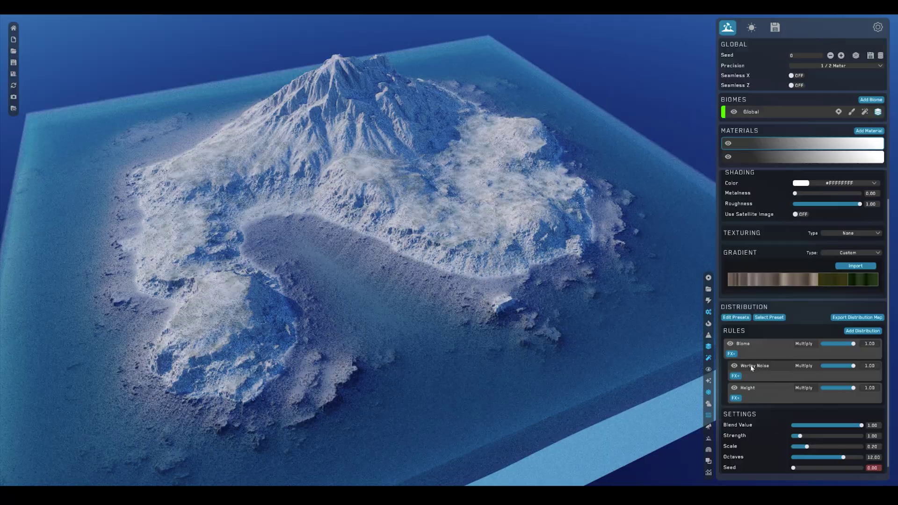
pyautogui.moveTo(799, 435)
pyautogui.mouseDown()
pyautogui.moveTo(834, 436)
pyautogui.moveTo(808, 447)
pyautogui.mouseUp()
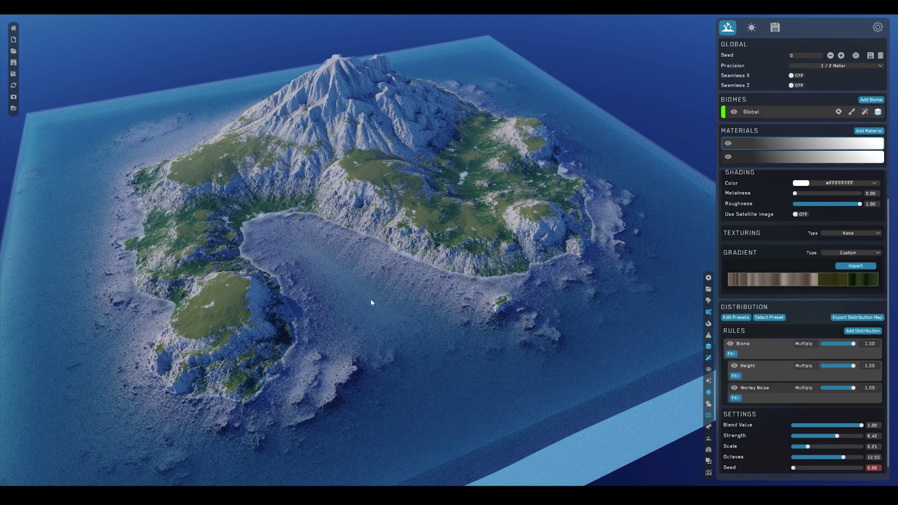
# Step: Add a third material coloured dark brown (#FF3E331A)
pyautogui.click(869, 131)
pyautogui.click(805, 230)
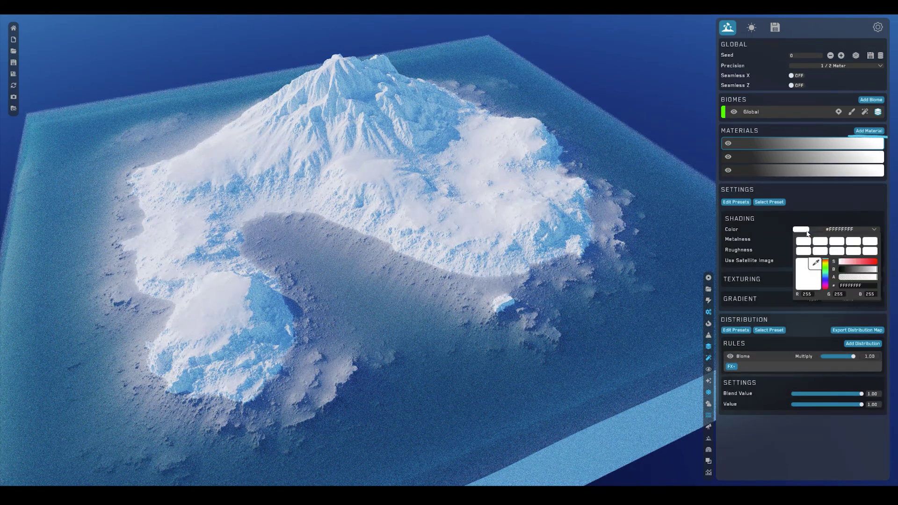
pyautogui.click(825, 264)
pyautogui.click(853, 269)
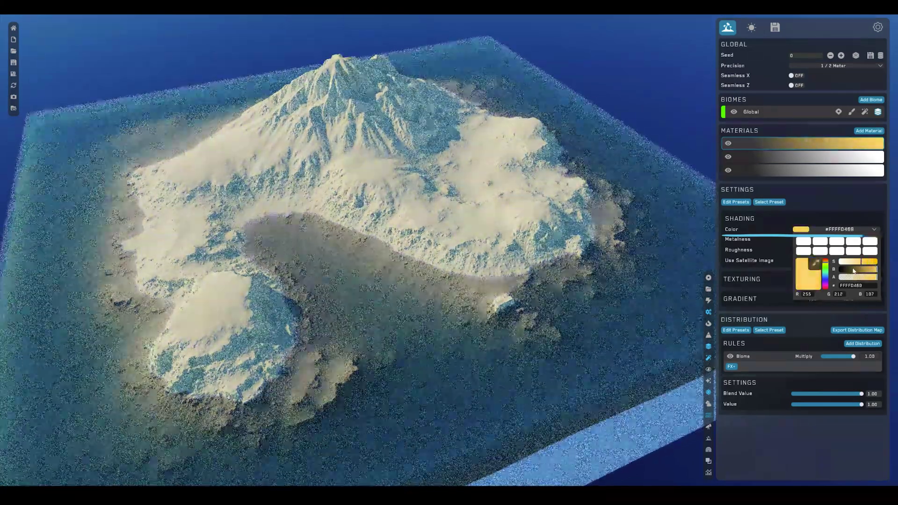
pyautogui.moveTo(853, 270); pyautogui.dragTo(849, 270)
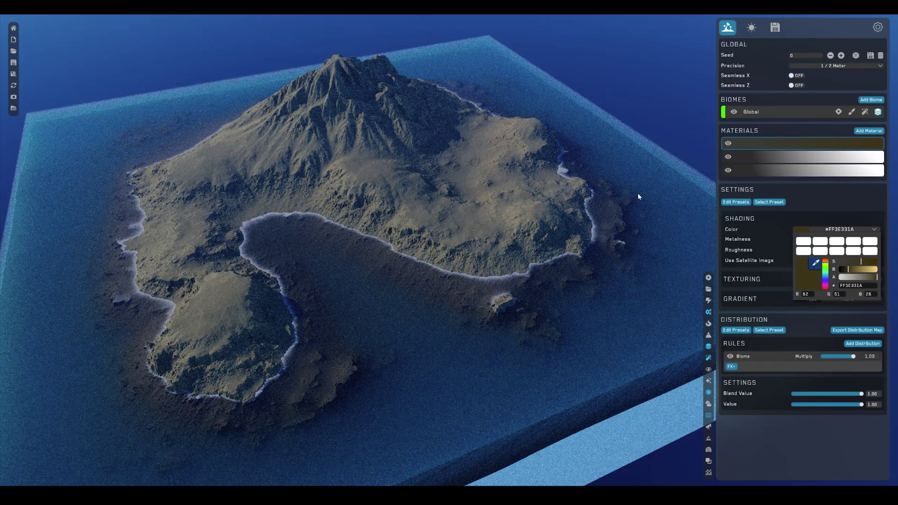
pyautogui.click(628, 203)
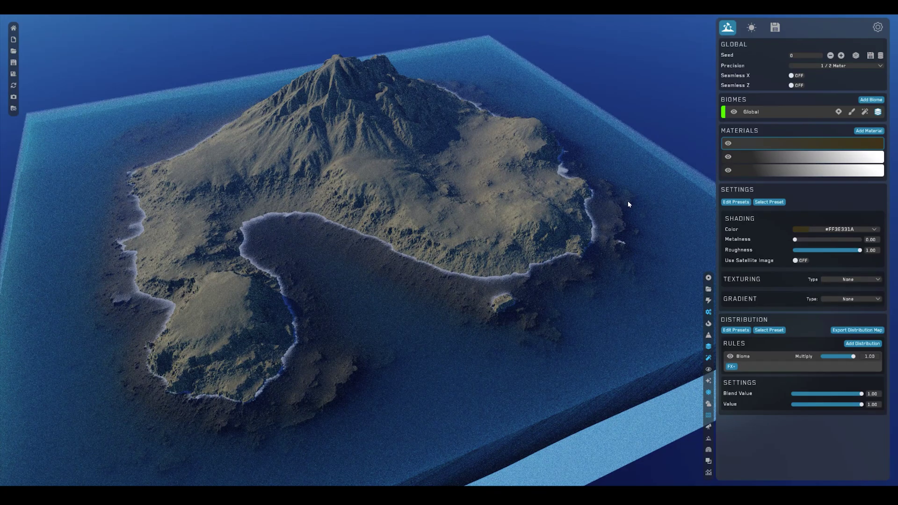
# Step: Add a Flow rule to the brown material, with Value 1.23 and Iterations 86
pyautogui.click(863, 344)
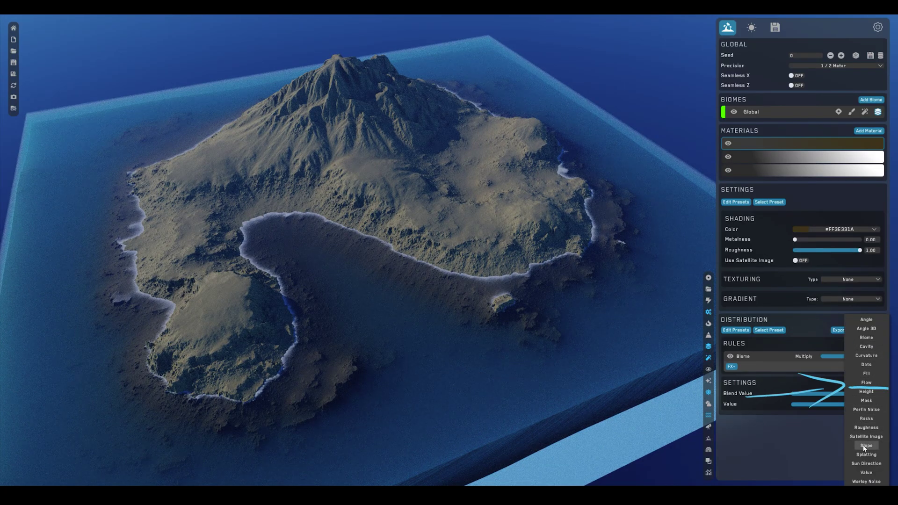
pyautogui.click(868, 383)
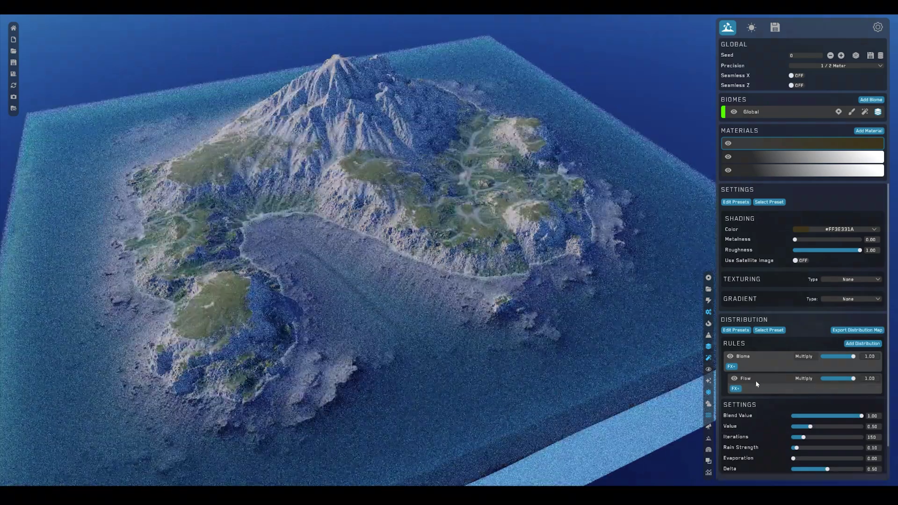
pyautogui.scroll(-1, 771, 381)
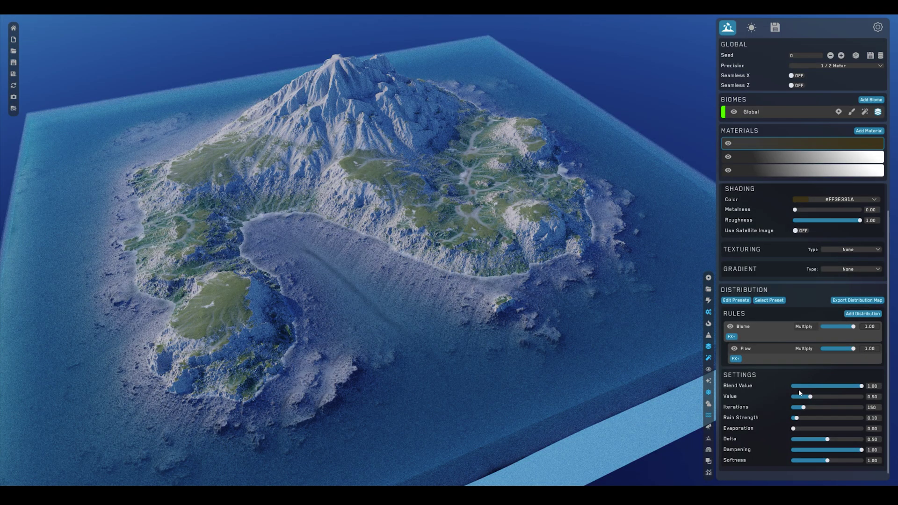
pyautogui.moveTo(809, 396); pyautogui.dragTo(806, 396)
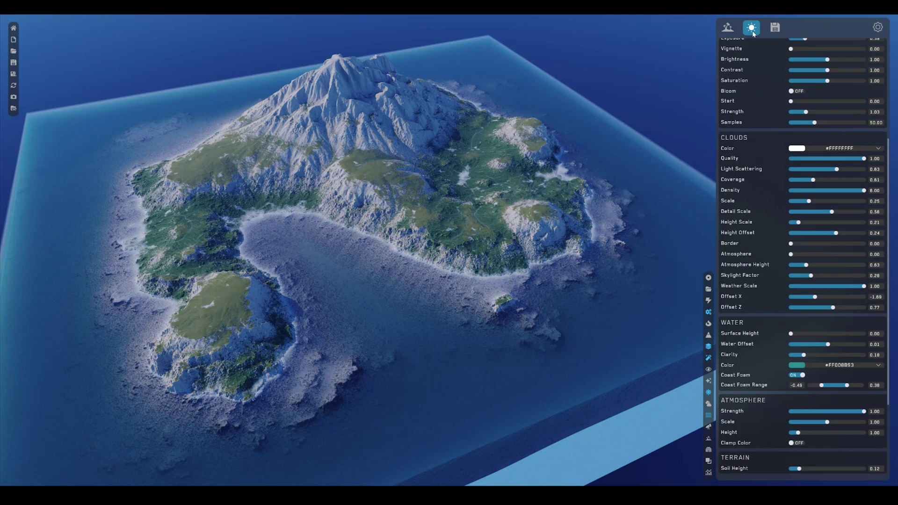
# Step: Keep atmosphere strength at 1.00, widen the coast foam, and lower water clarity to 0.11
pyautogui.click(751, 29)
pyautogui.moveTo(864, 411); pyautogui.dragTo(821, 404)
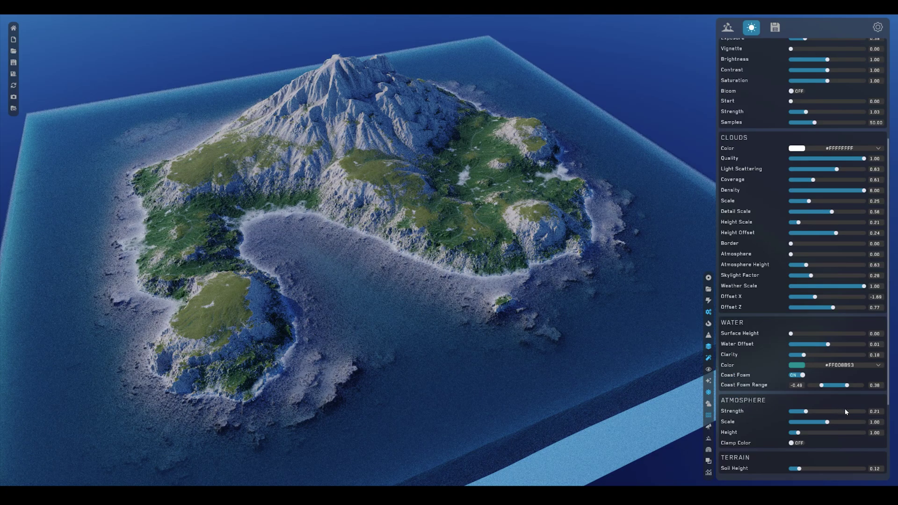
pyautogui.click(864, 412)
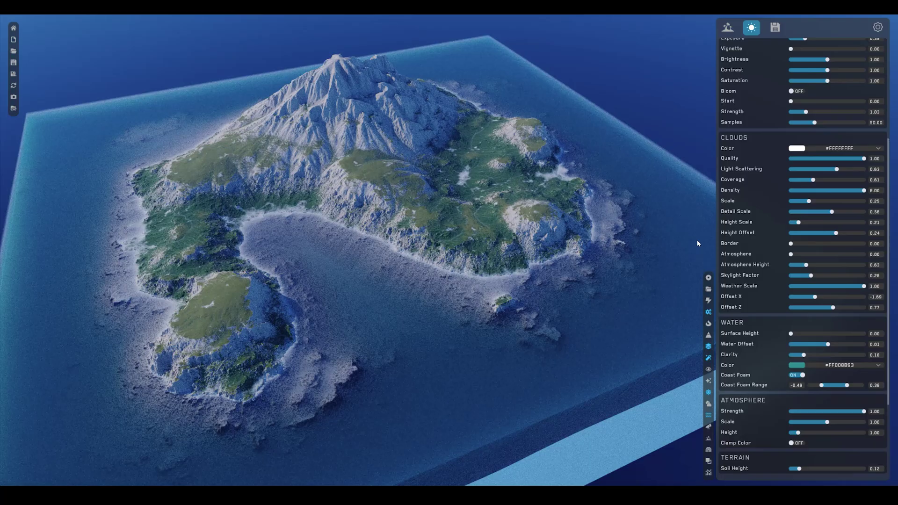
pyautogui.click(846, 385)
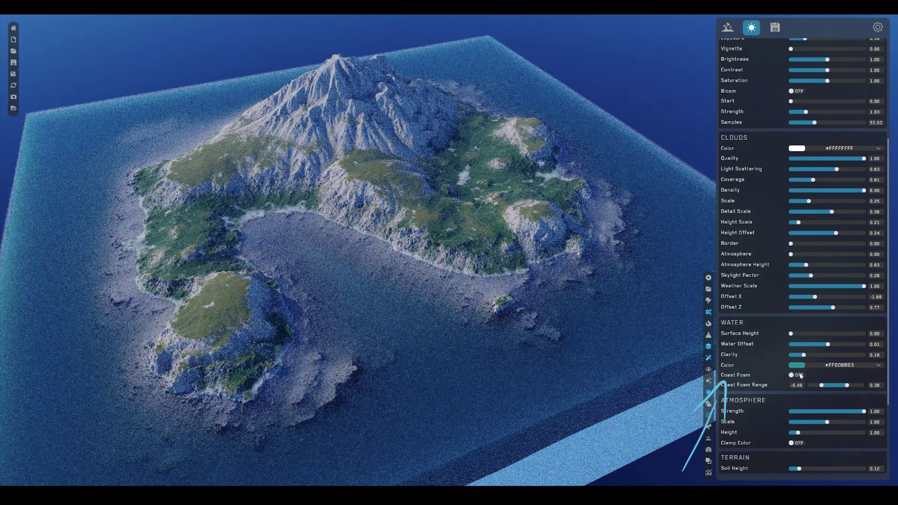
pyautogui.moveTo(847, 385); pyautogui.dragTo(846, 387)
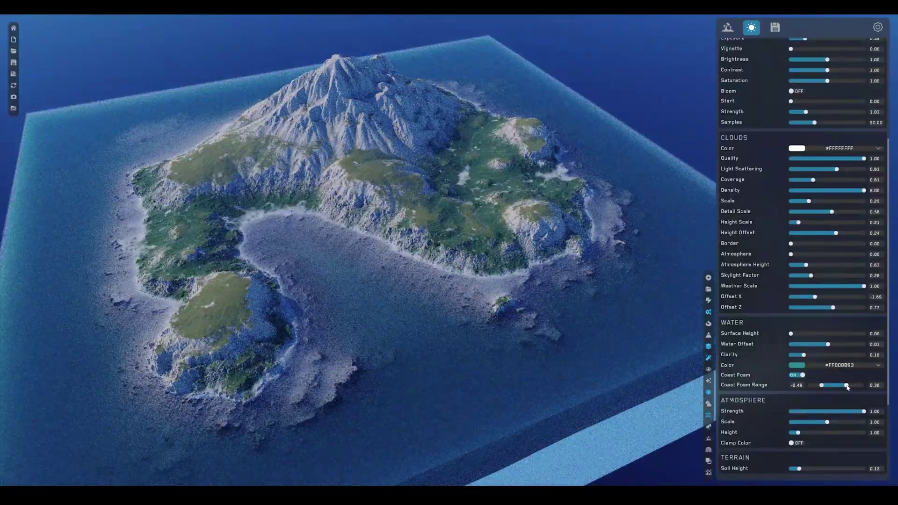
pyautogui.moveTo(803, 355)
pyautogui.mouseDown()
pyautogui.moveTo(791, 355)
pyautogui.moveTo(800, 356)
pyautogui.mouseUp()
# Step: Check the newest island screenshot in the Screenshots folder, then return to the terrain settings
pyautogui.click(14, 108)
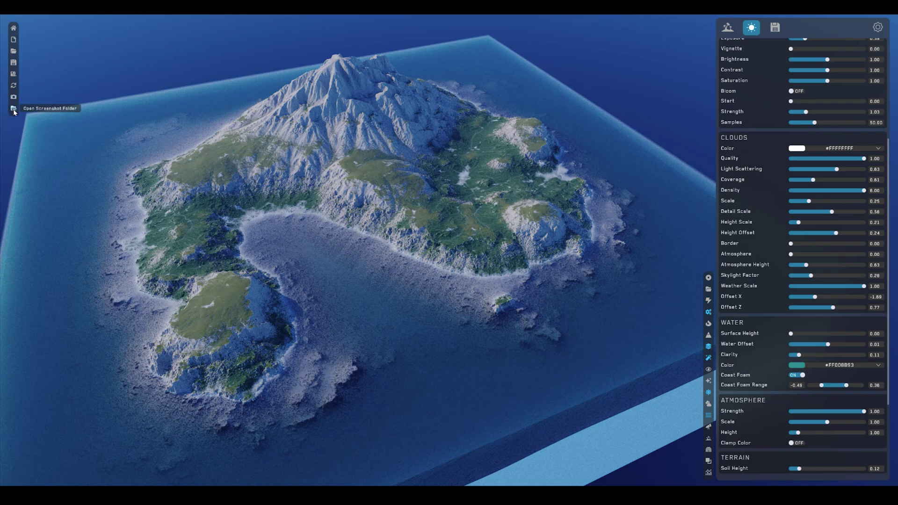
pyautogui.click(331, 227)
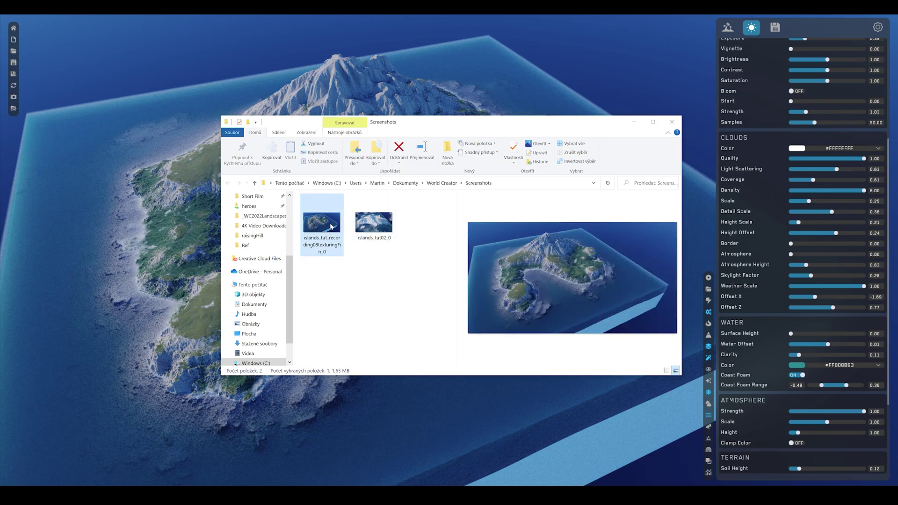
pyautogui.doubleClick(331, 227)
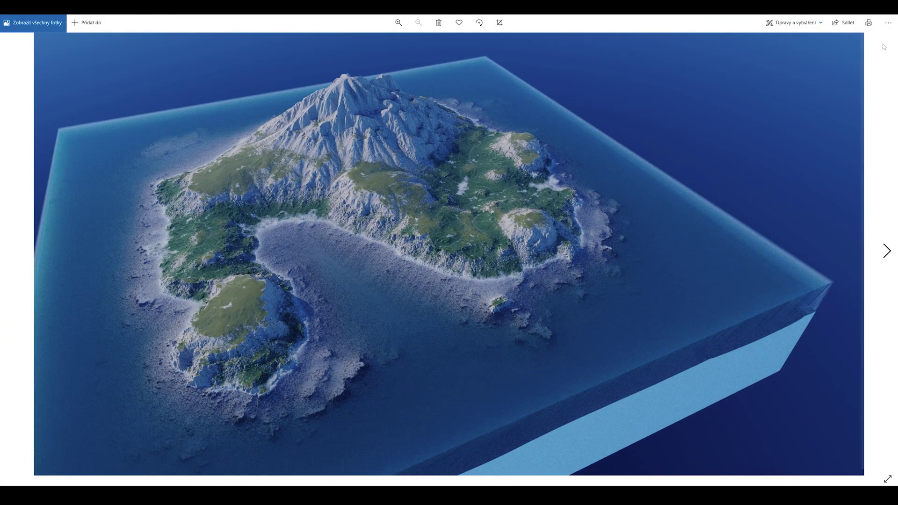
pyautogui.hotkey('alt', 'F4')
pyautogui.click(668, 123)
pyautogui.click(727, 27)
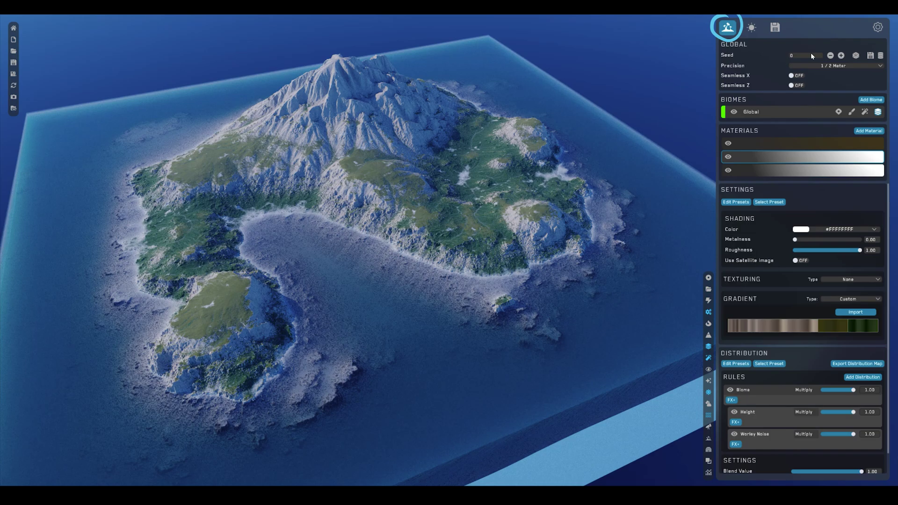
# Step: Leave terrain precision at 1/2 Meter and switch on volumetric clouds
pyautogui.click(847, 66)
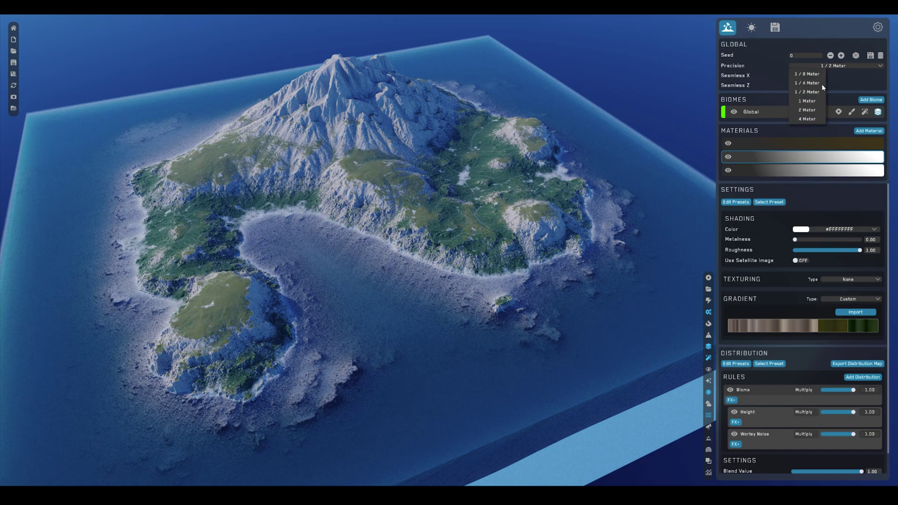
pyautogui.click(740, 56)
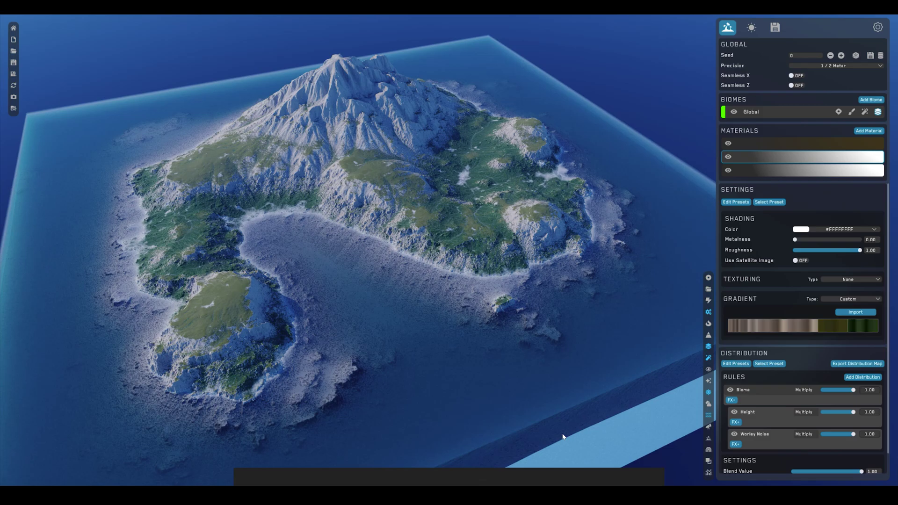
pyautogui.click(708, 405)
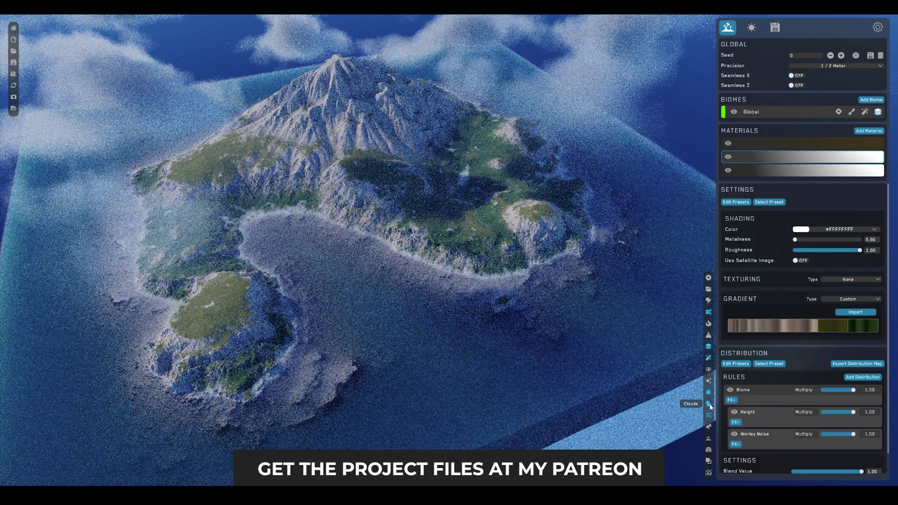